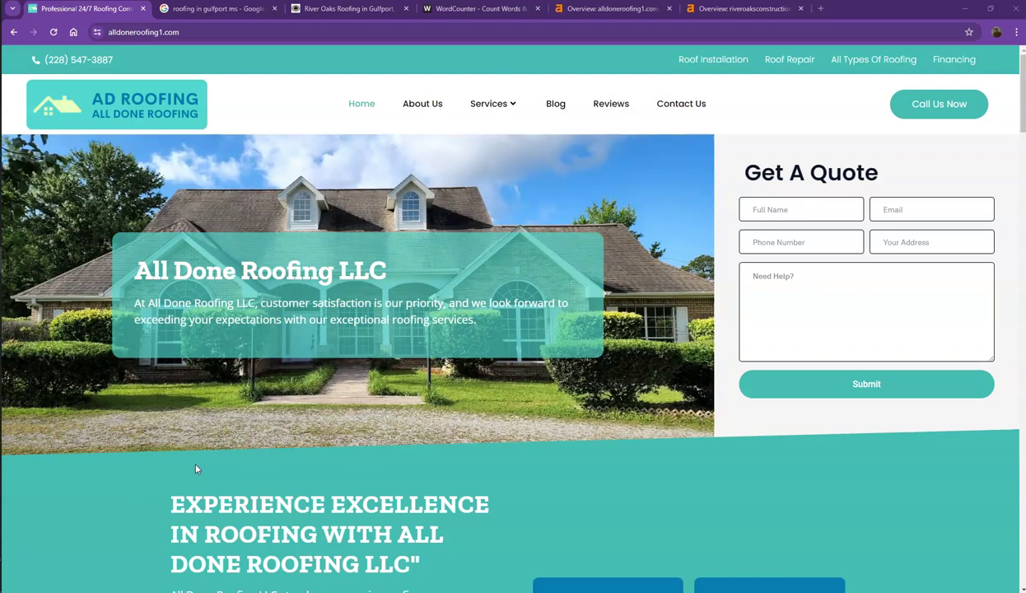
Look over the River Oaks Roofing Gulfport page, including its inspection form and workmanship warranty text
left_click(174, 236)
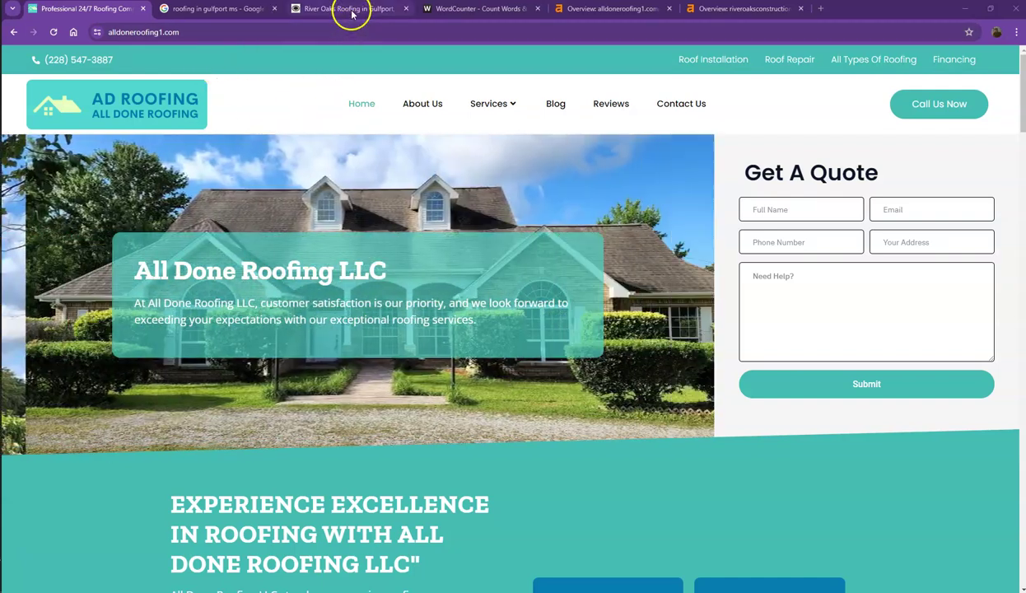
left_click(352, 14)
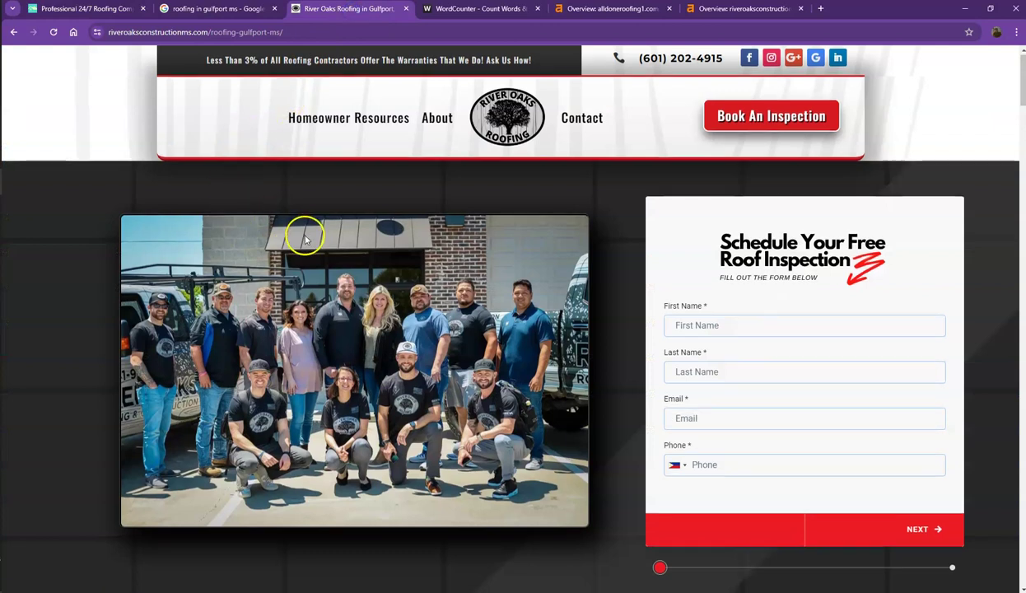
scroll(304, 239, "down", 8)
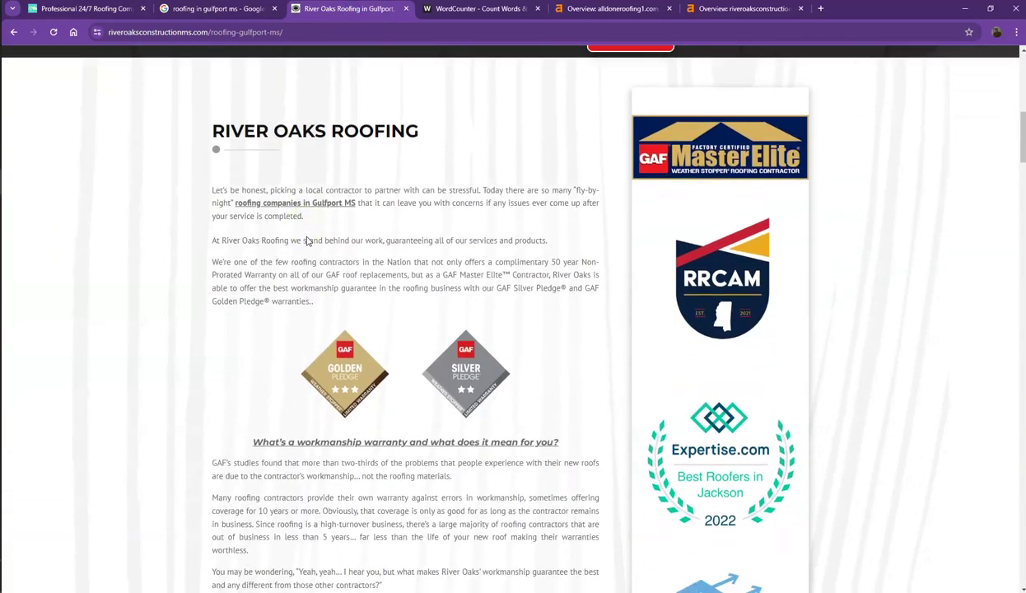
scroll(307, 240, "down", 3)
scroll(307, 240, "up", 12)
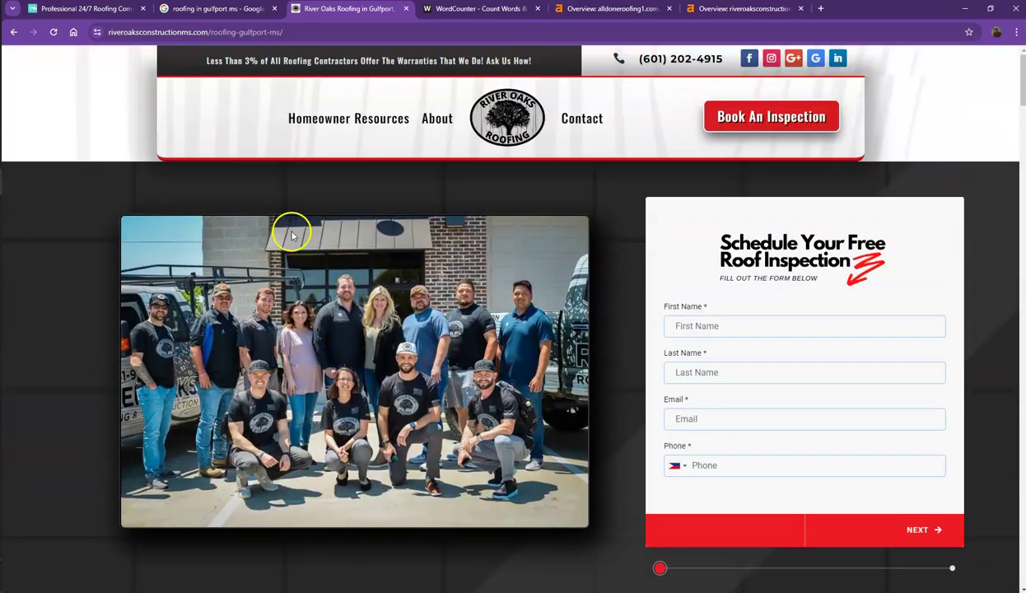
Review the All Done Roofing homepage from the hero area through the map, services, ratings and photo gallery to the footer
left_click(108, 10)
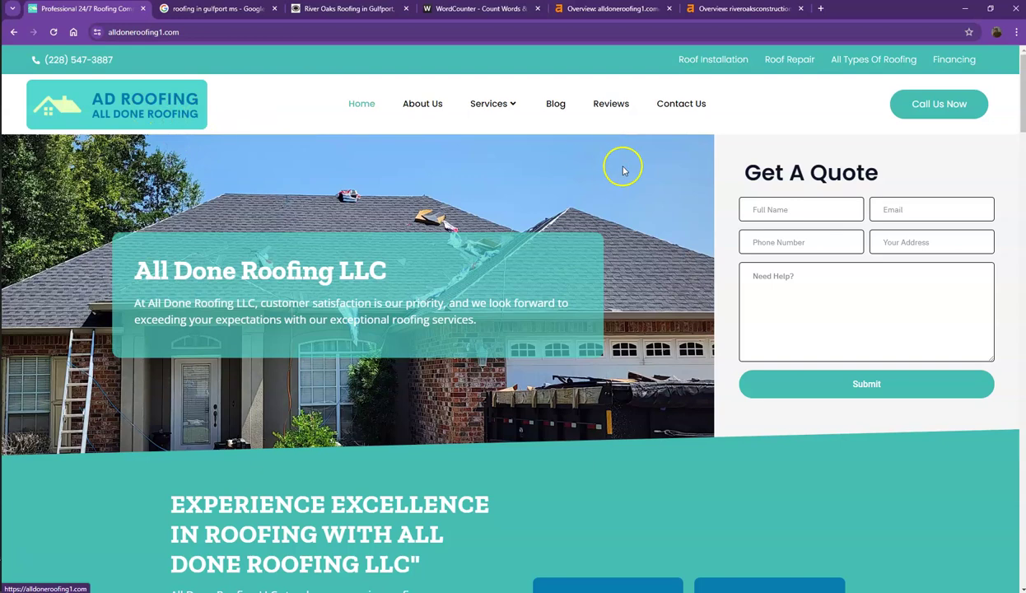
scroll(631, 284, "down", 3)
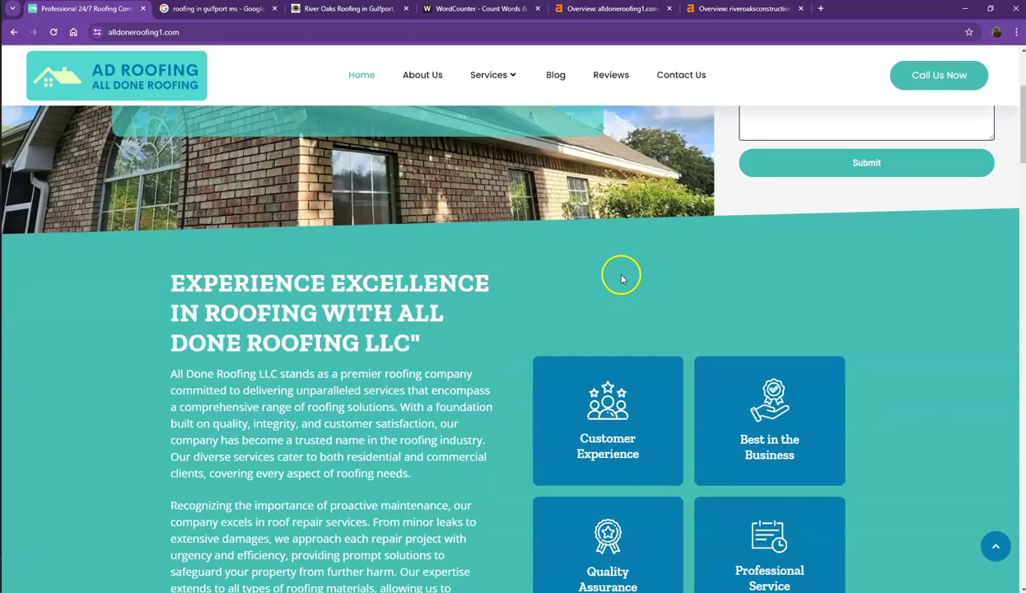
scroll(621, 275, "down", 6)
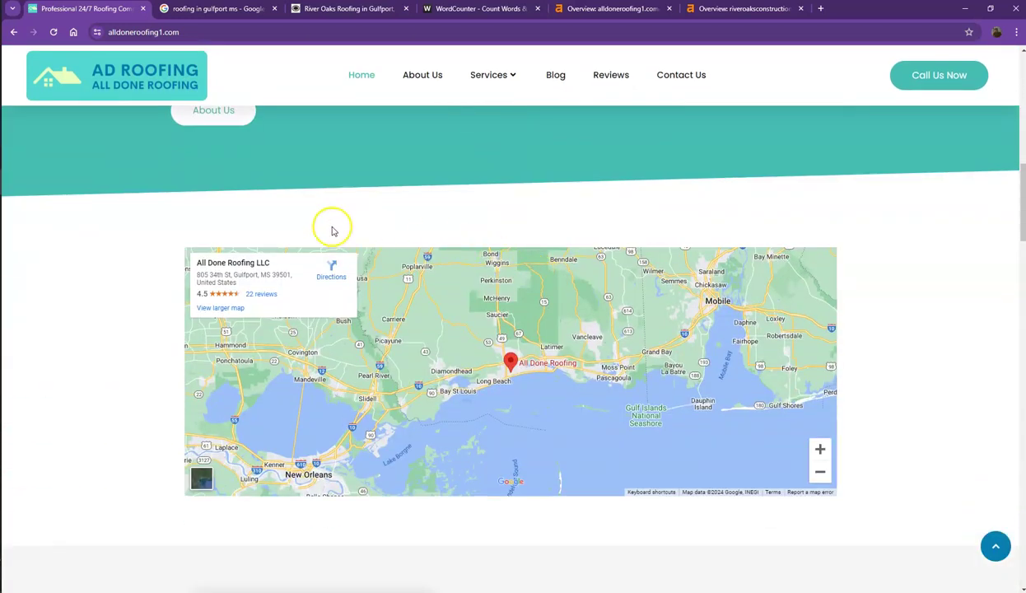
scroll(169, 231, "down", 5)
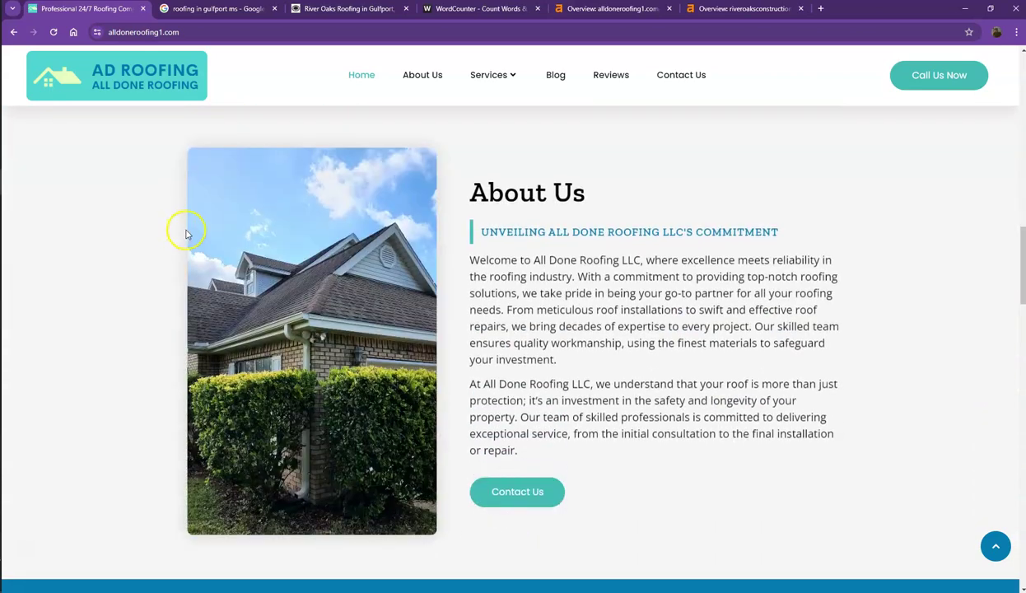
scroll(186, 231, "down", 5)
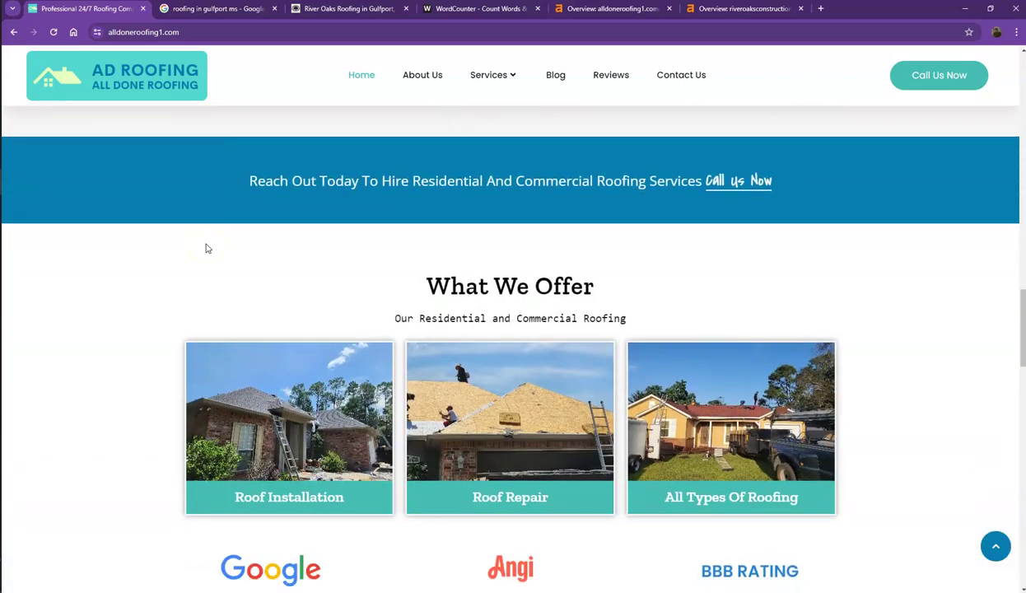
scroll(206, 248, "down", 8)
scroll(207, 248, "down", 10)
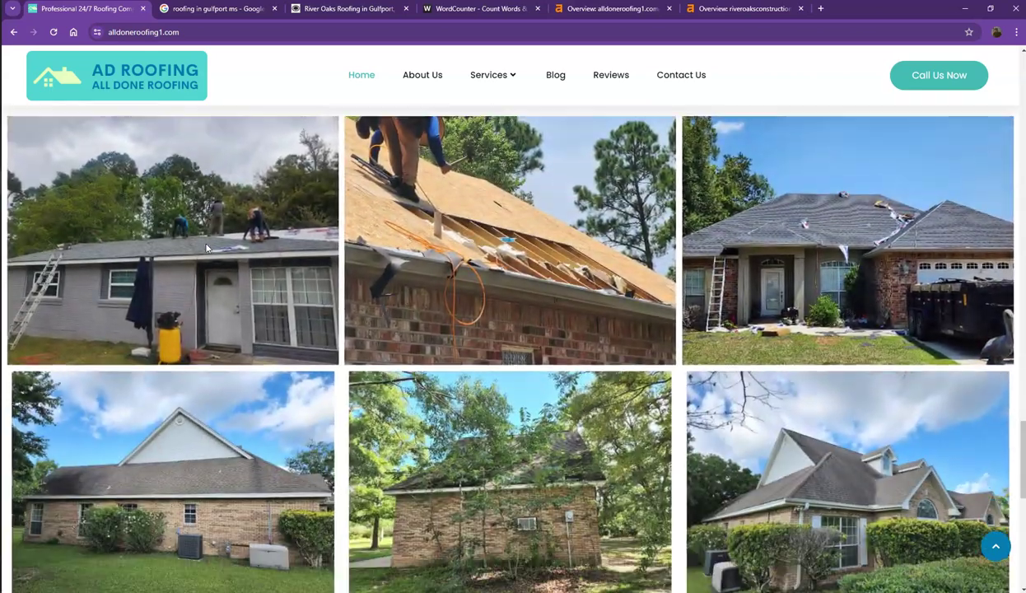
scroll(234, 248, "down", 2)
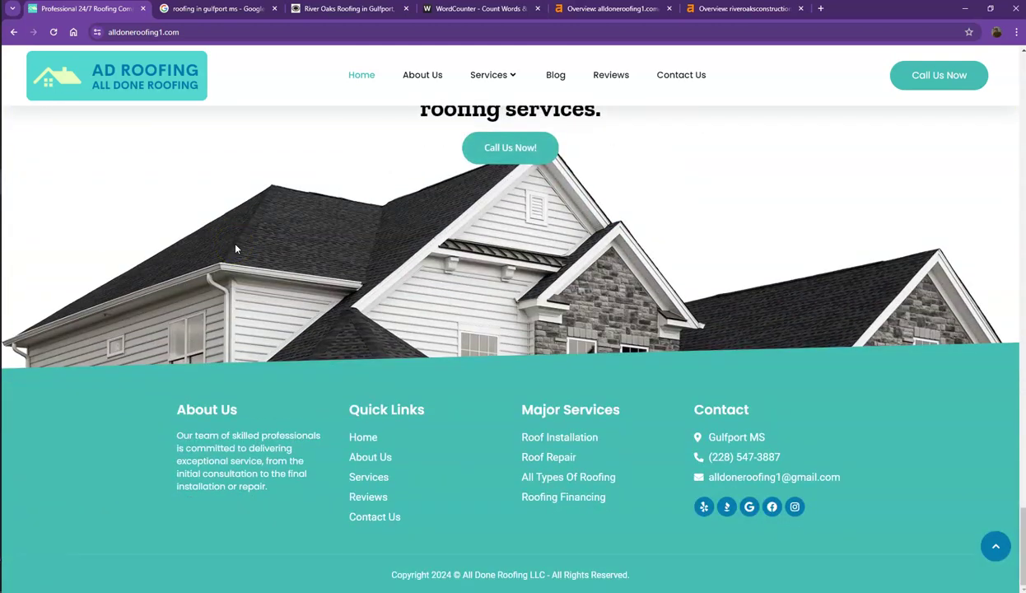
scroll(264, 251, "up", 5)
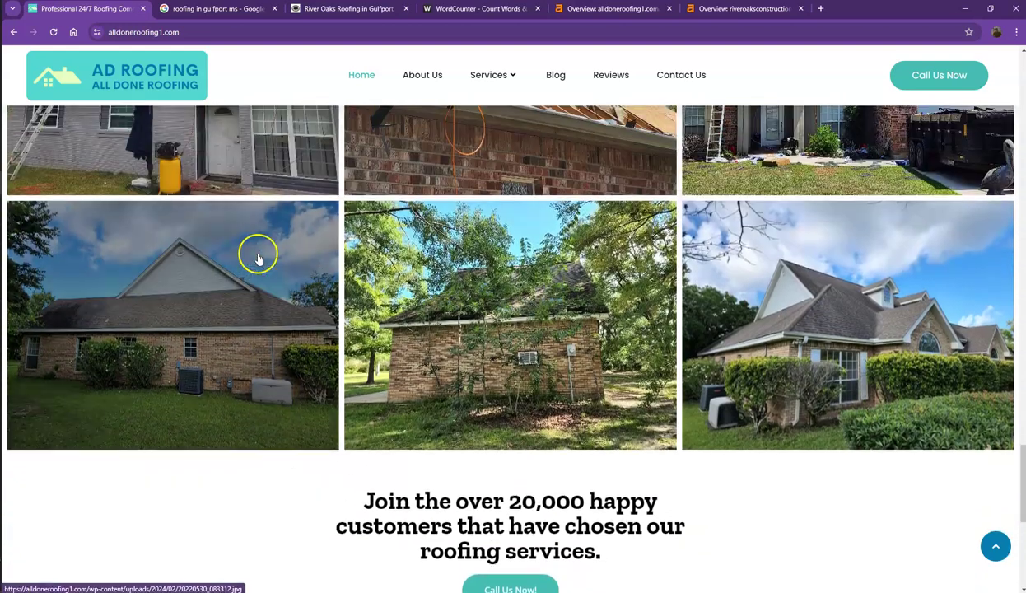
scroll(258, 259, "up", 8)
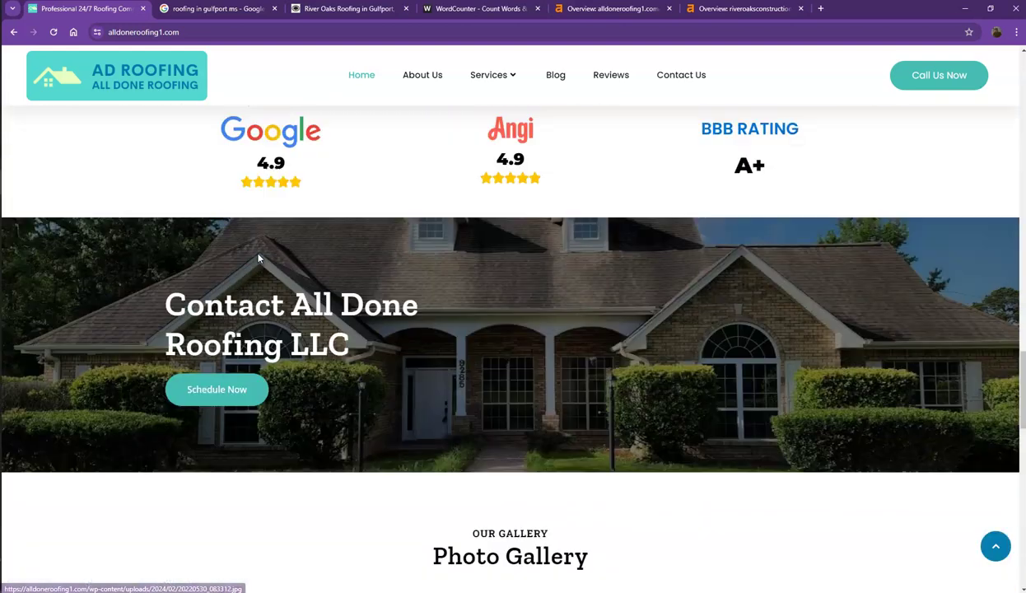
scroll(258, 259, "up", 5)
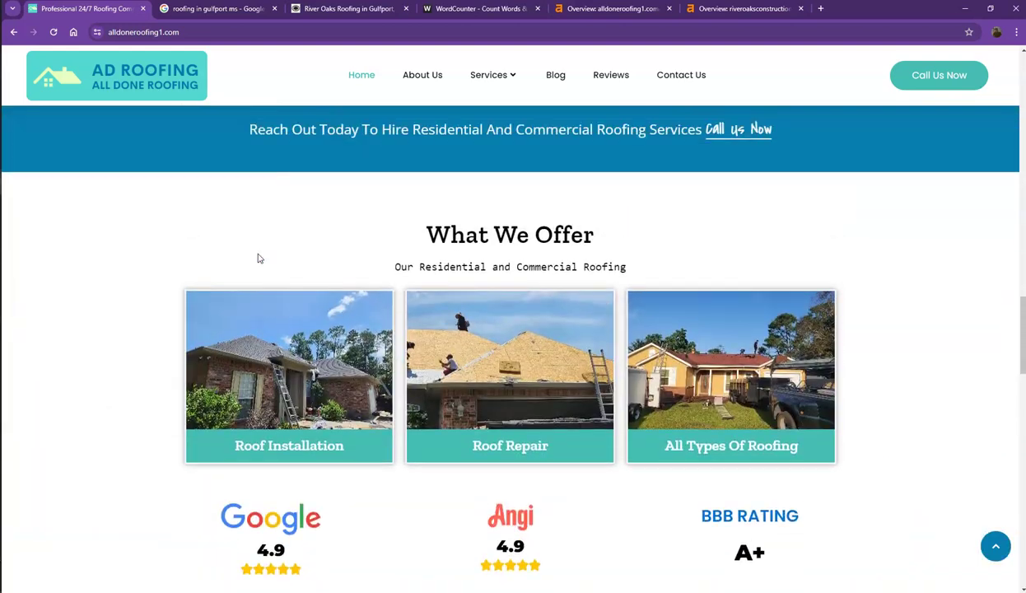
scroll(257, 259, "up", 2)
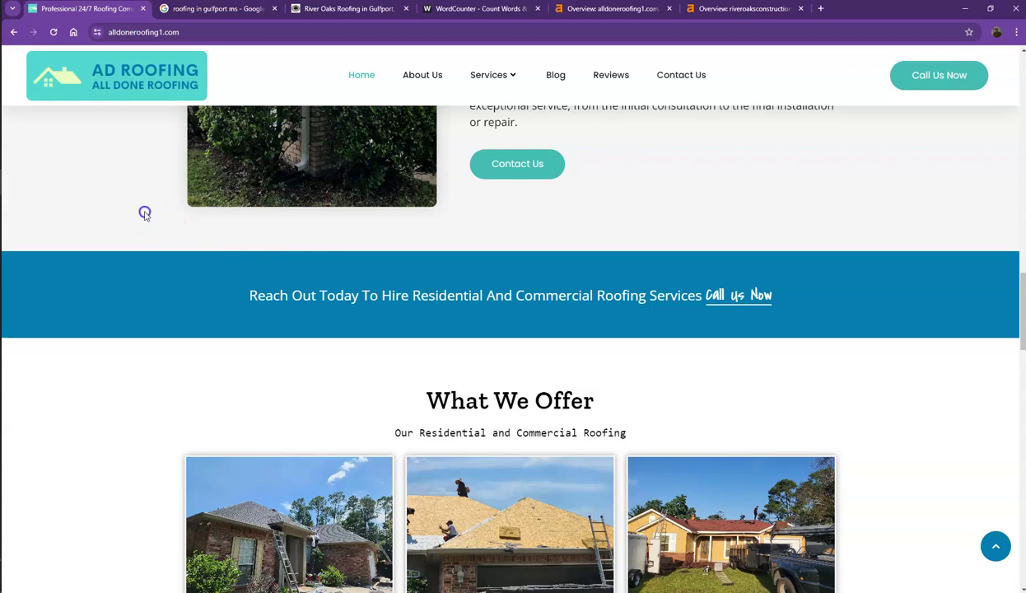
Copy all the text of the All Done Roofing homepage into WordCounter and check its word count
key("ctrl+a")
left_click(451, 10)
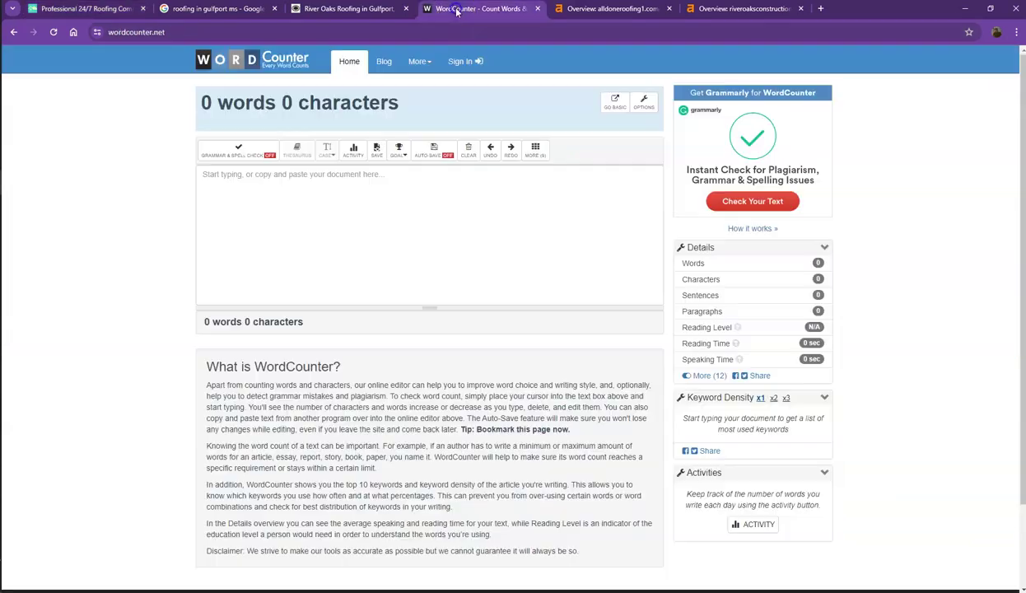
left_click(374, 174)
key("ctrl+v")
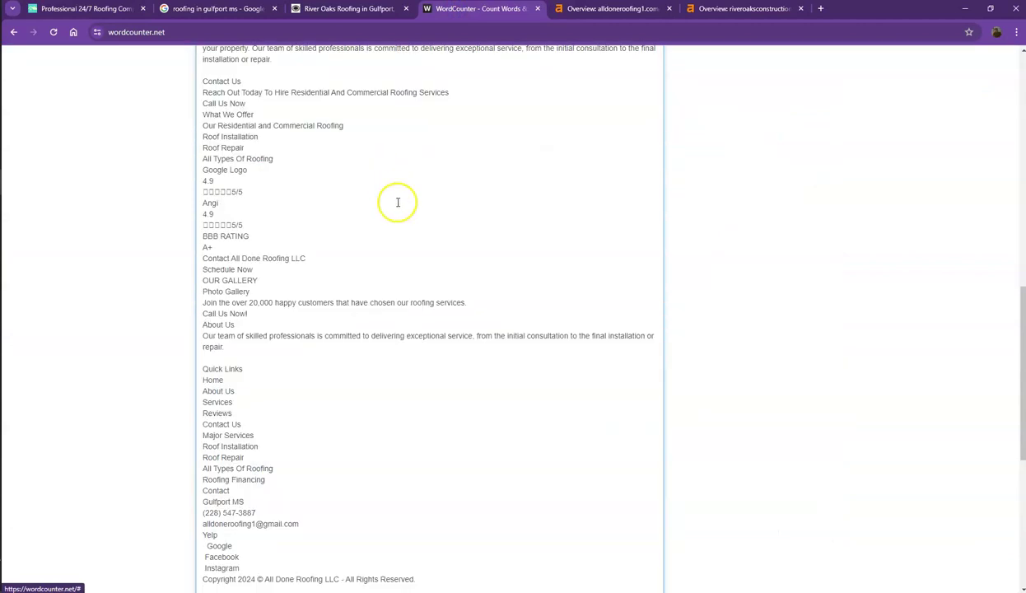
scroll(396, 214, "up", 10)
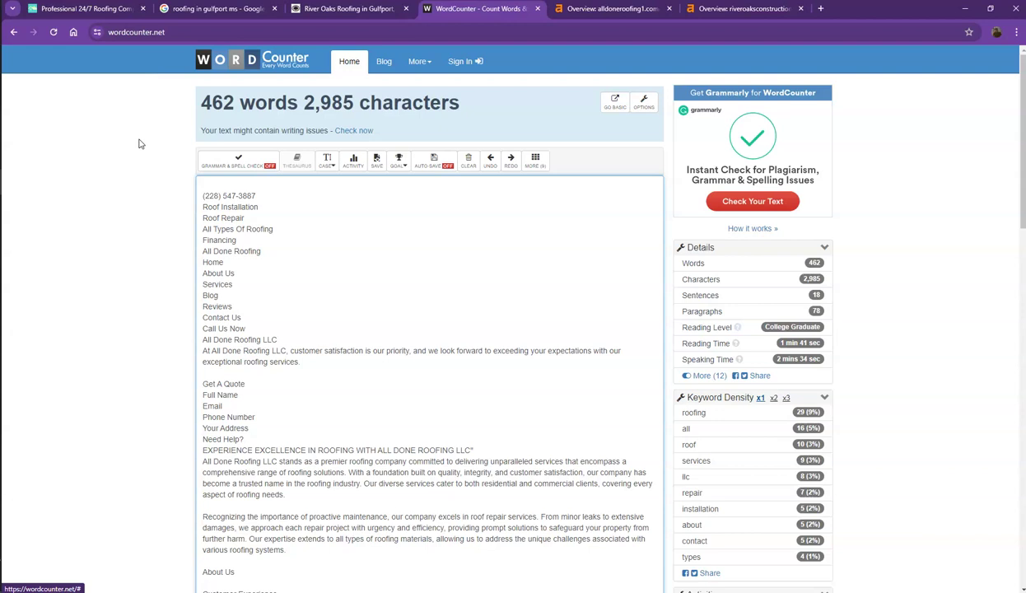
Find the word "ROOFING" on the All Done Roofing homepage and go through its matches from the intro section to About Us
left_click(97, 10)
left_click(129, 180)
scroll(130, 189, "up", 5)
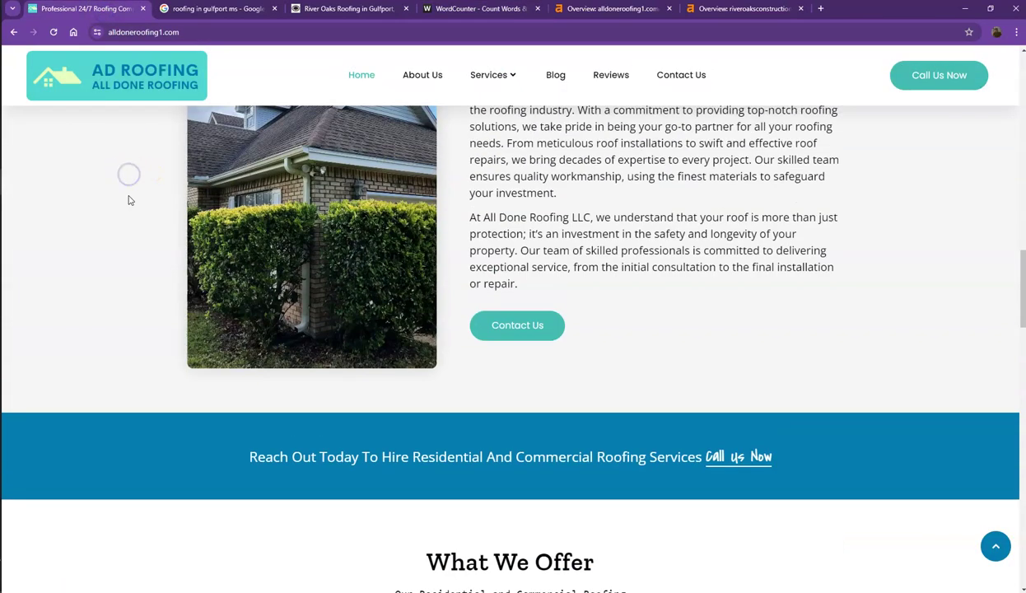
scroll(136, 215, "up", 10)
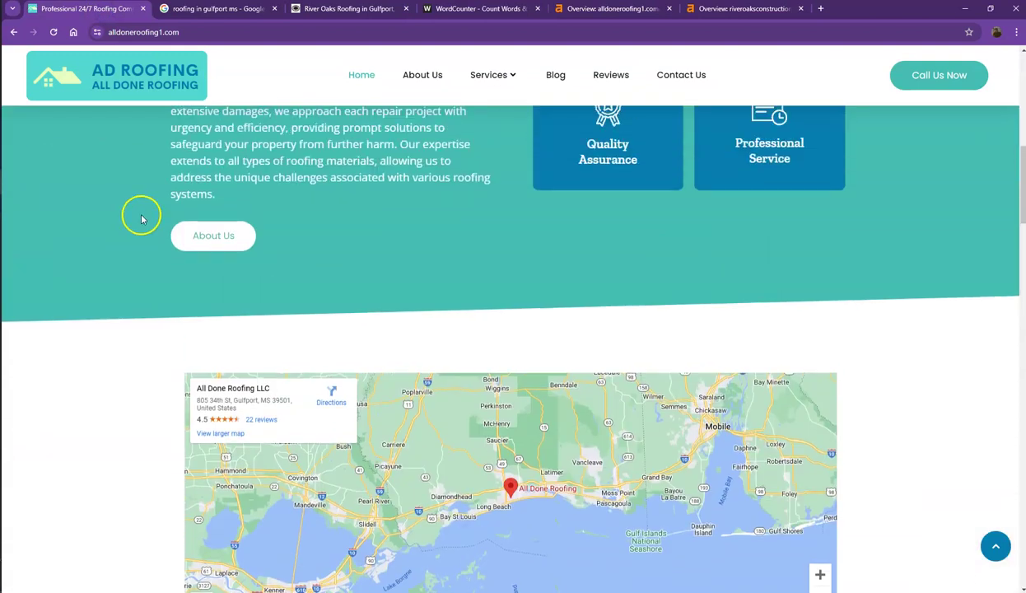
scroll(145, 218, "up", 1)
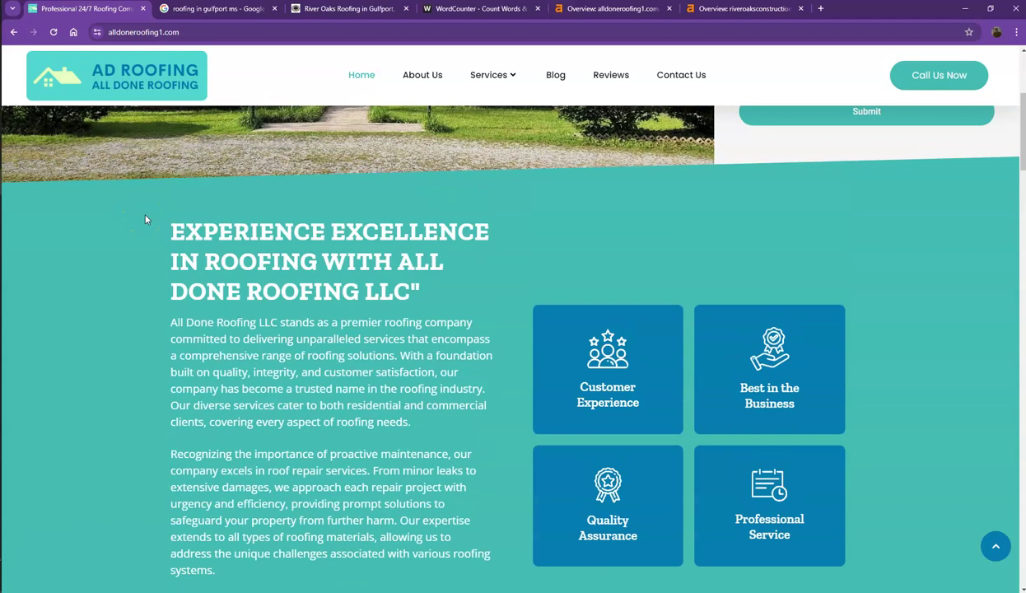
double_click(301, 290)
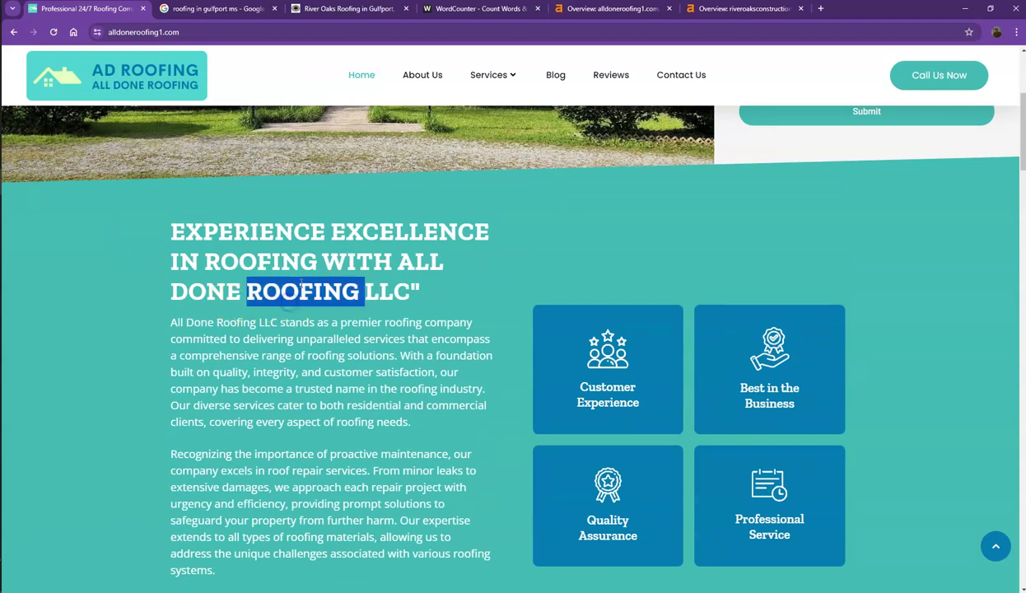
key("ctrl+f")
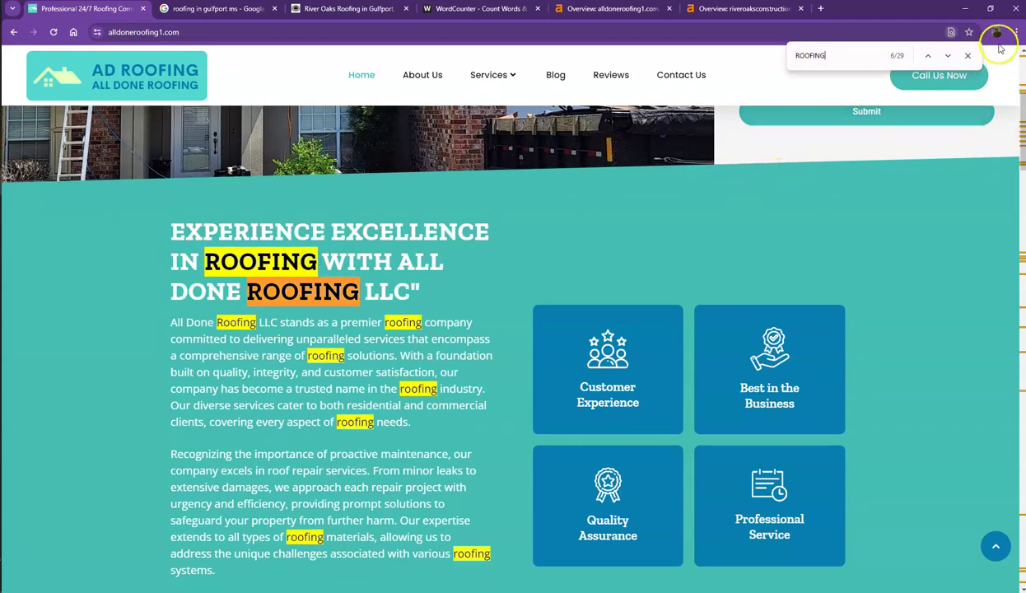
left_click(948, 56)
left_click(948, 55)
left_click(948, 55)
left_click(948, 55)
left_click(948, 55)
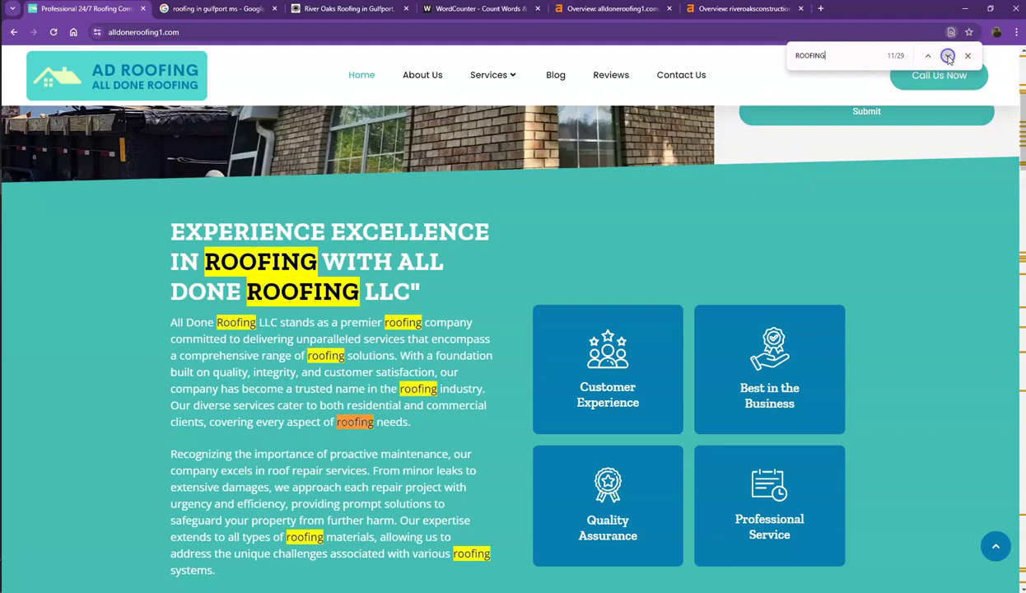
left_click(948, 56)
left_click(948, 56)
left_click(968, 55)
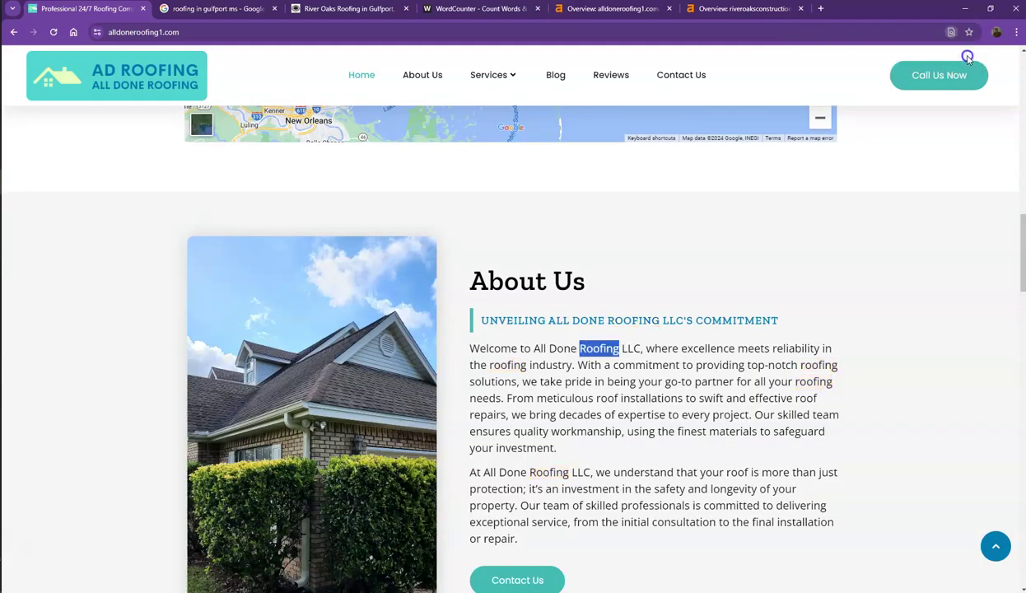
Examine the Google results for "roofing in gulfport ms" down to the River Oaks Roofing listing, and bring up that competitor's page
left_click(210, 12)
scroll(245, 204, "up", 10)
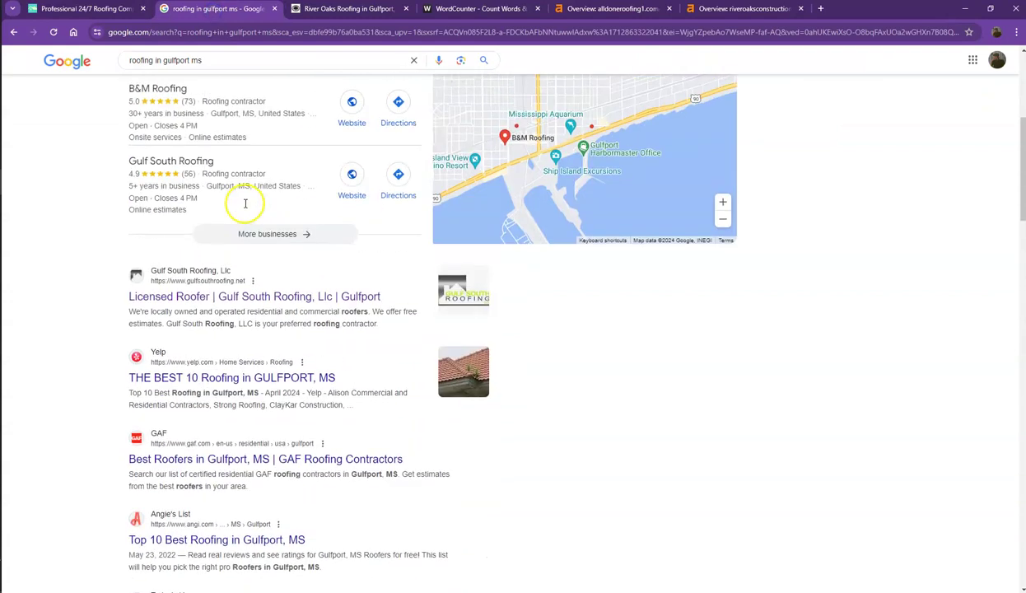
scroll(246, 204, "up", 4)
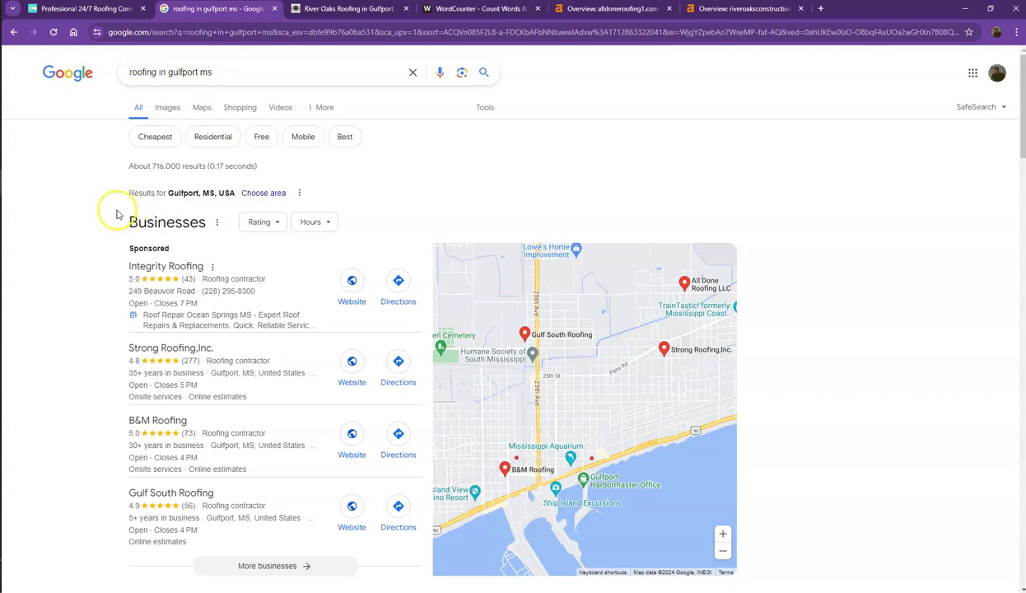
scroll(117, 214, "down", 1)
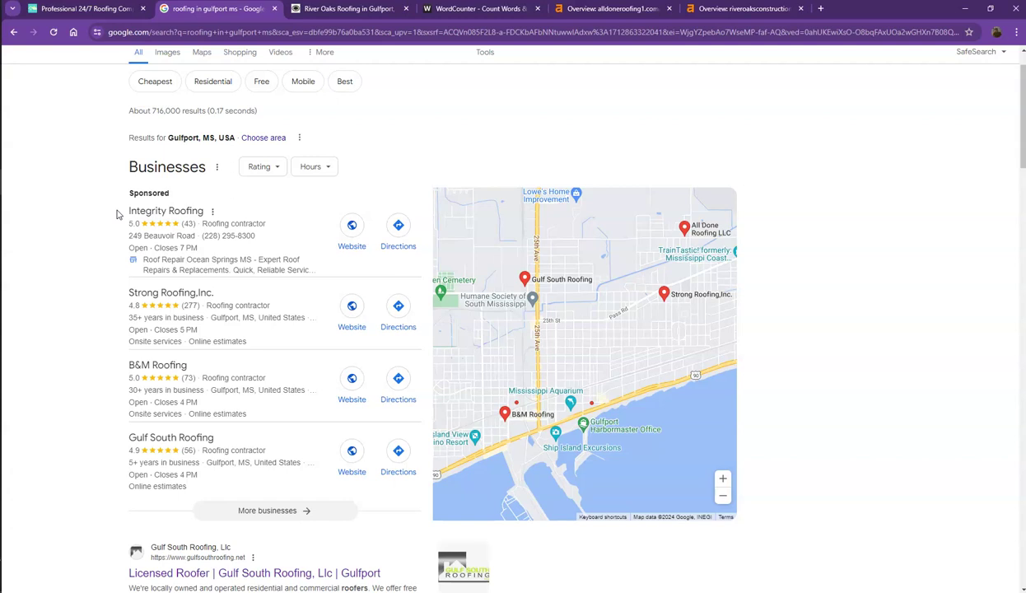
left_click(105, 213)
left_click(116, 220)
scroll(117, 220, "down", 6)
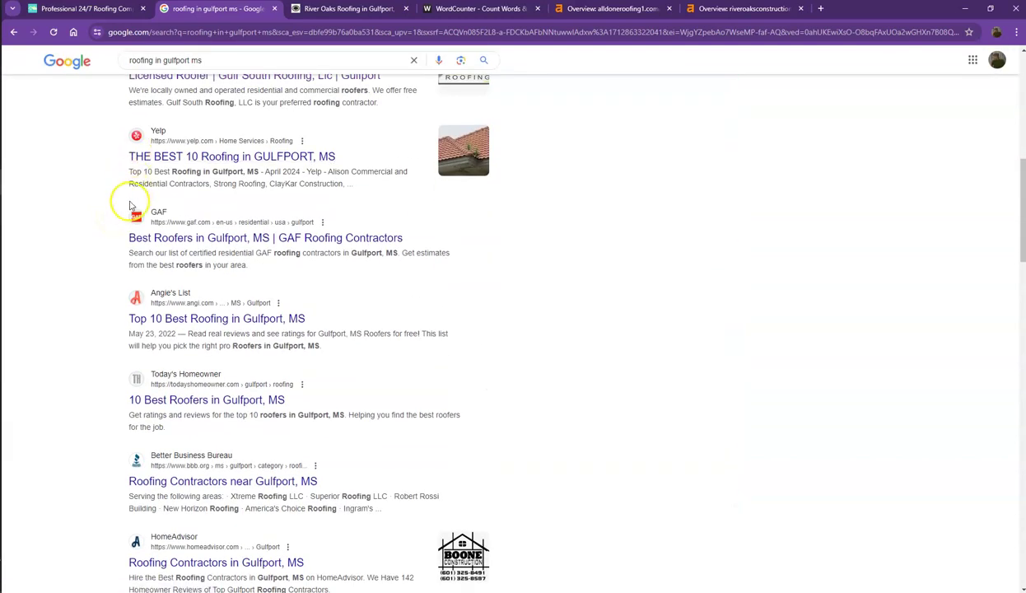
scroll(122, 205, "down", 1)
scroll(107, 223, "down", 5)
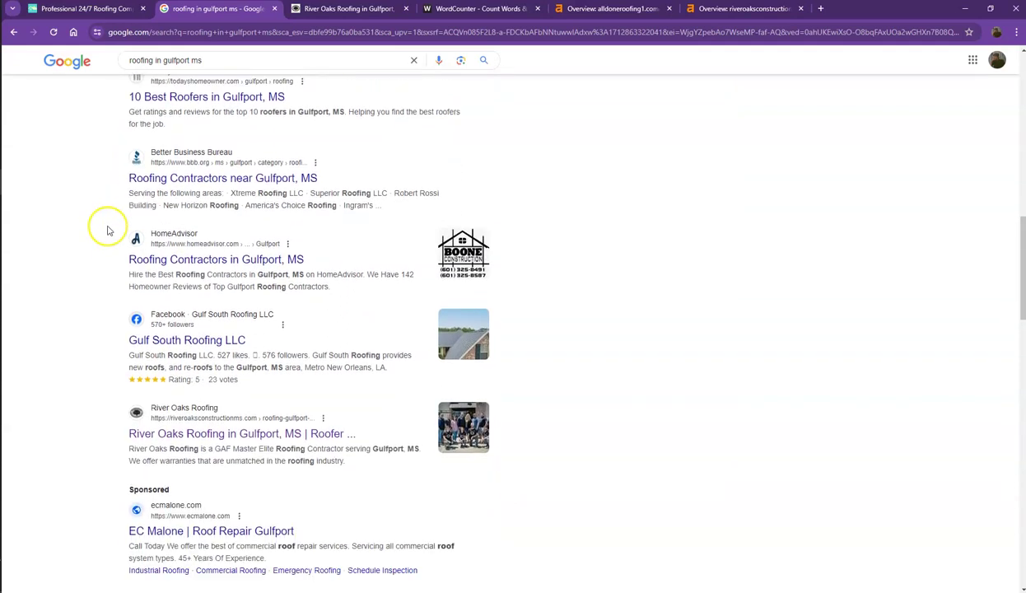
scroll(107, 230, "down", 3)
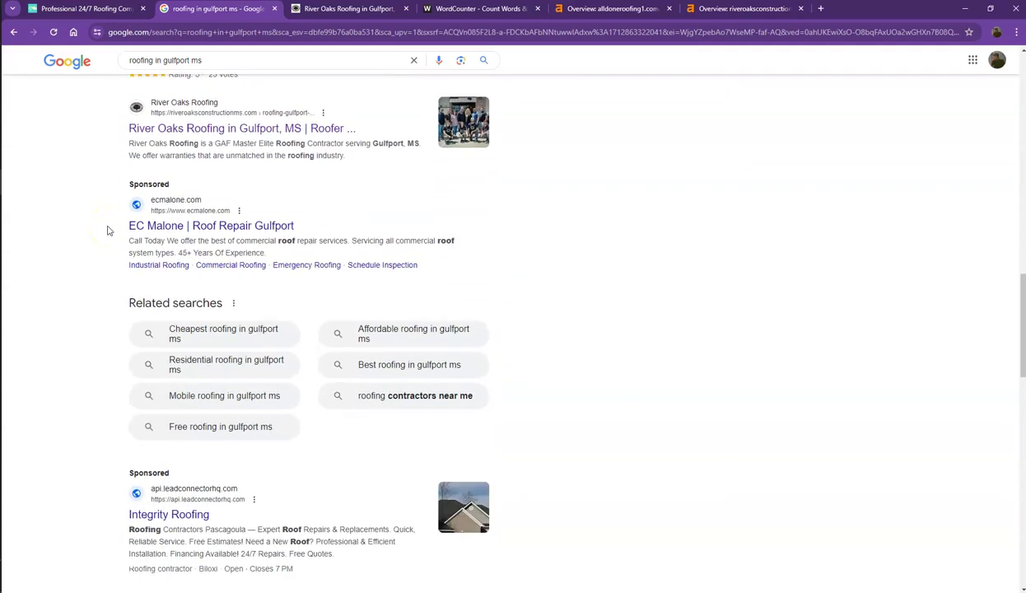
scroll(106, 229, "up", 4)
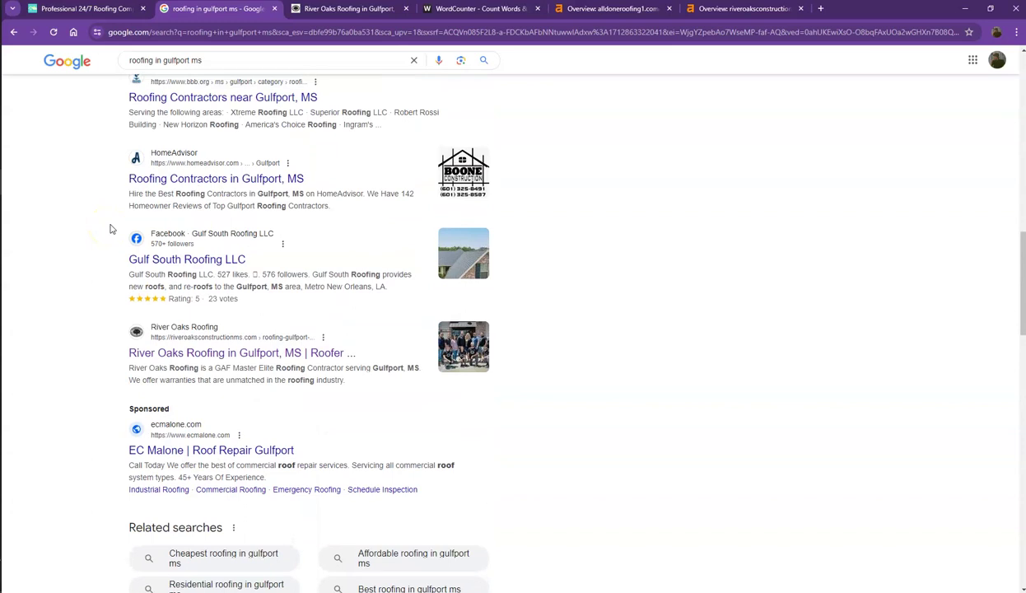
scroll(111, 229, "up", 1)
scroll(111, 229, "up", 1)
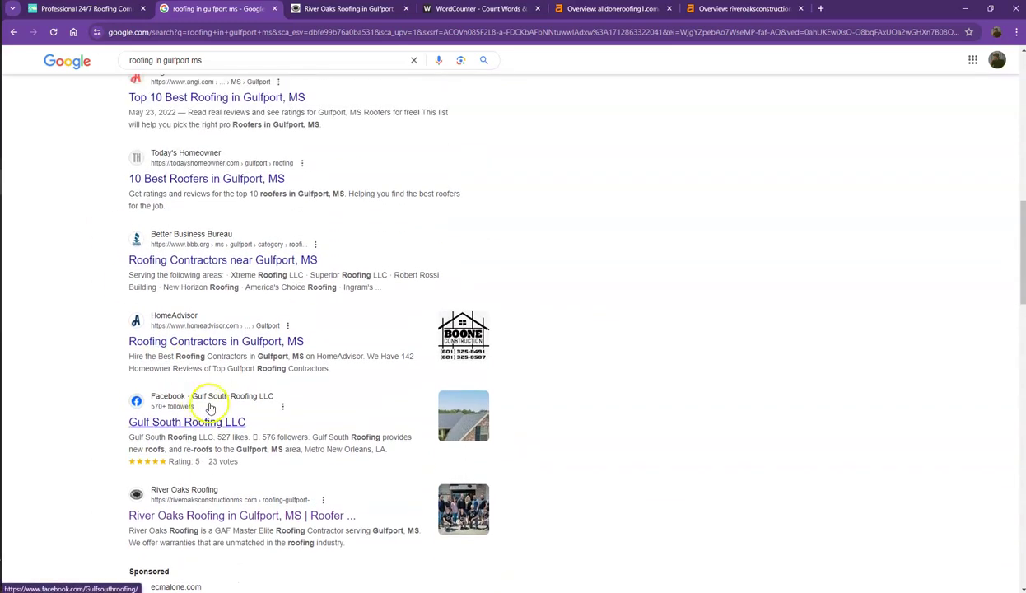
scroll(210, 407, "down", 1)
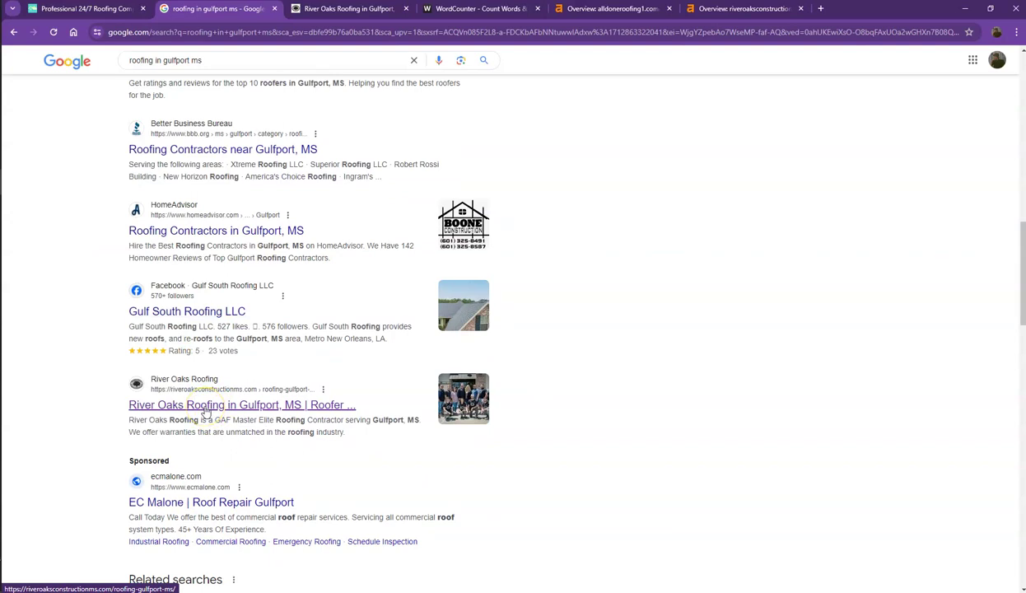
left_click(338, 12)
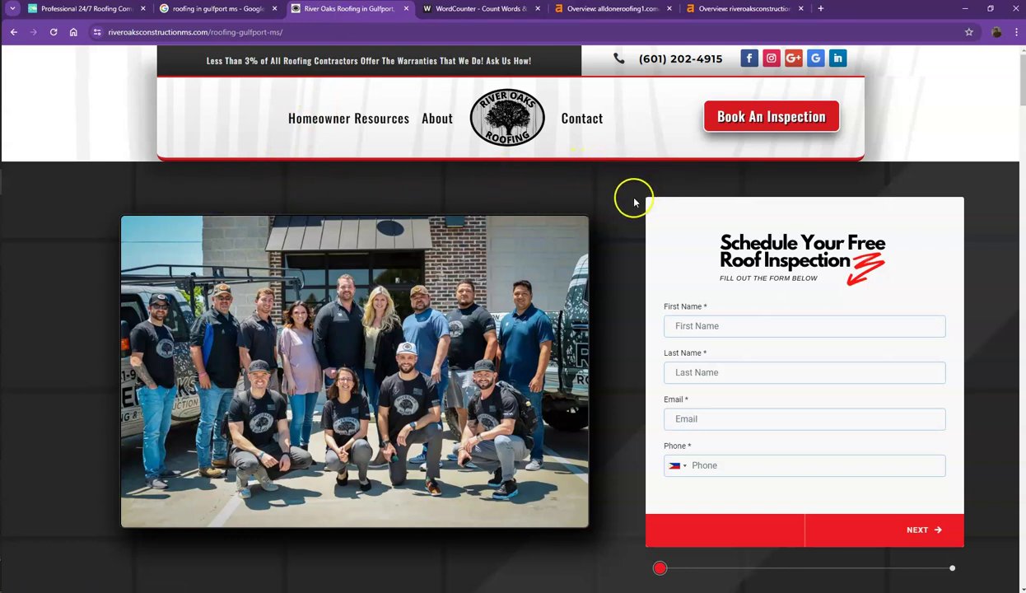
Copy all the text of the River Oaks Roofing Gulfport page into WordCounter, replacing the earlier text, and check its word count and keyword density
scroll(629, 204, "down", 8)
scroll(576, 216, "down", 3)
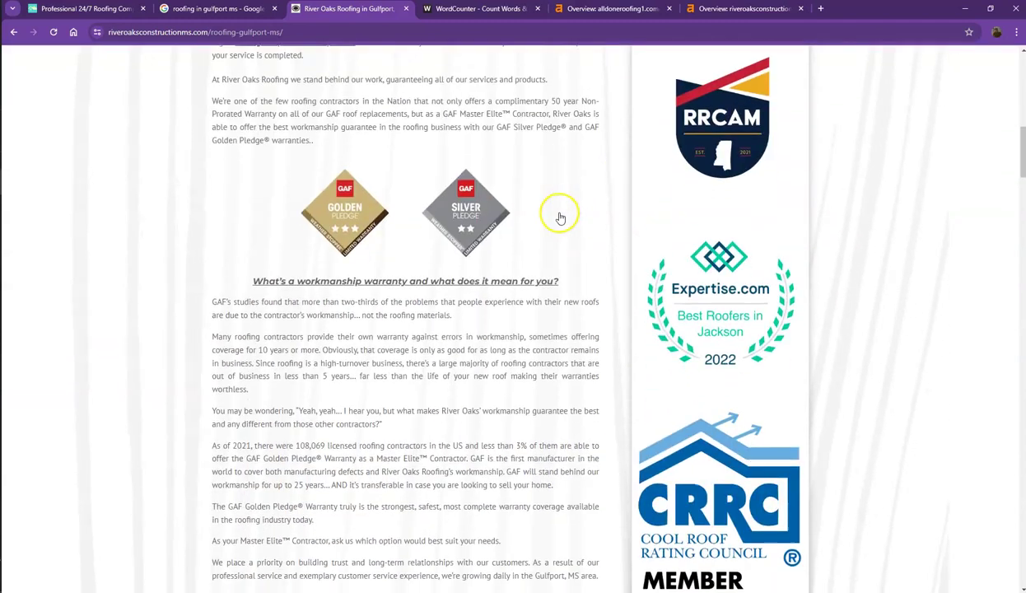
key("ctrl+a")
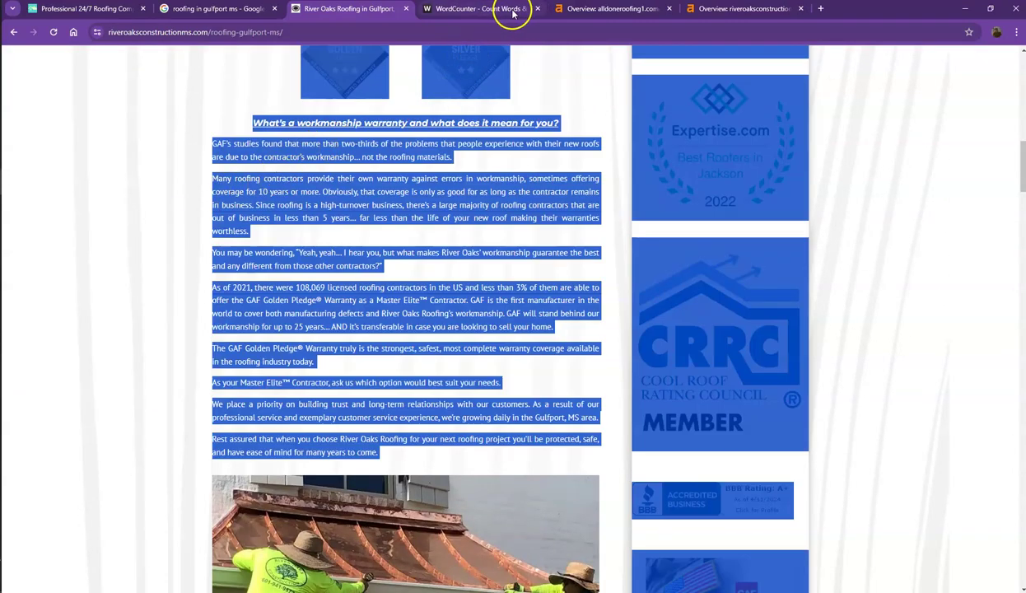
left_click(486, 10)
left_click(373, 226)
key("ctrl+a")
key("ctrl+v")
scroll(374, 225, "up", 15)
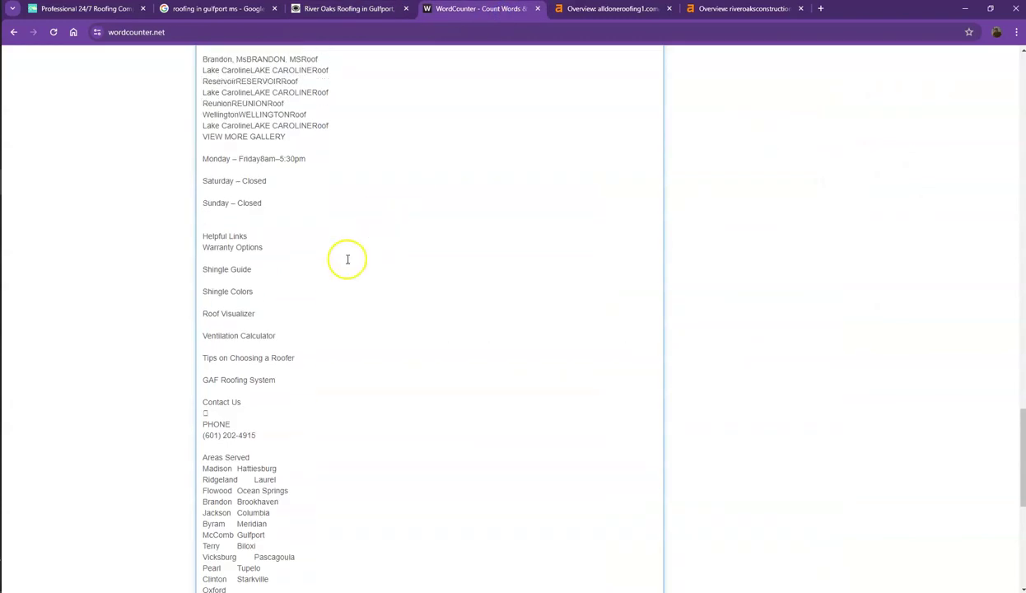
scroll(291, 250, "up", 10)
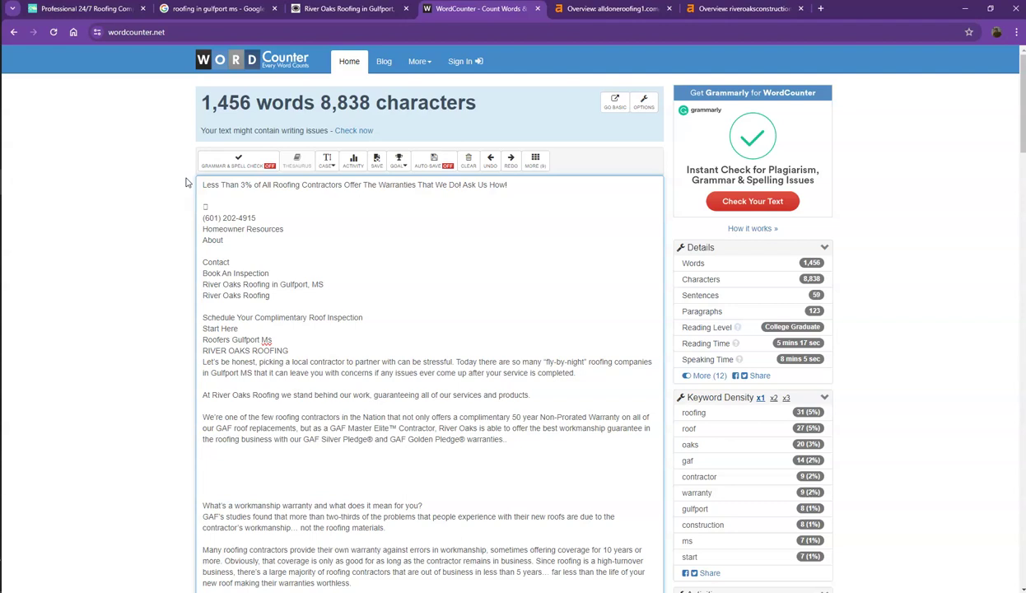
Compare the Ahrefs overviews of alldoneroofing1.com and riveroaksconstructionms.com for backlinks, referring domains, organic keywords and traffic
left_click(577, 12)
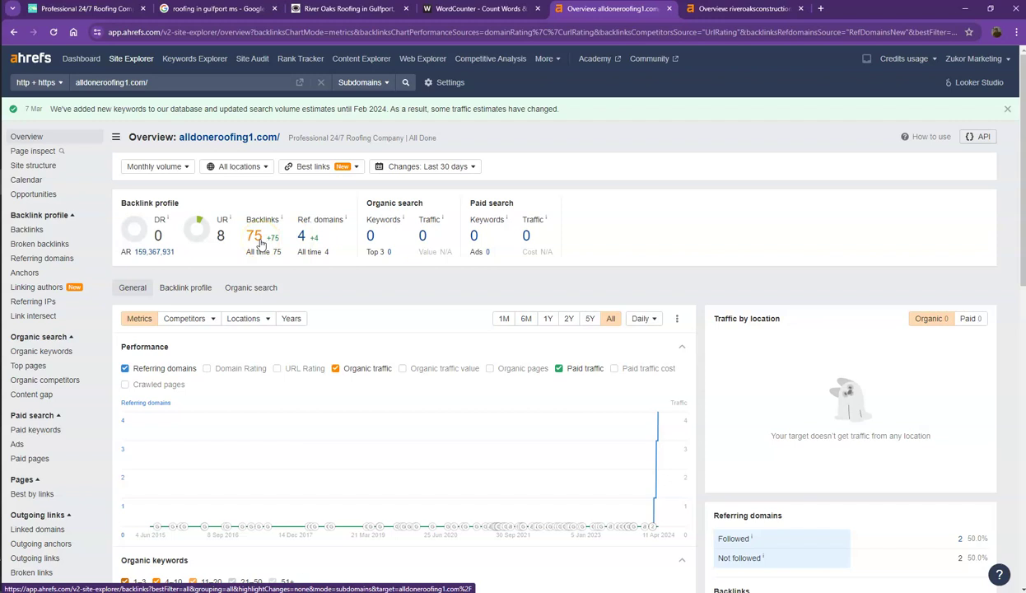
left_click(723, 12)
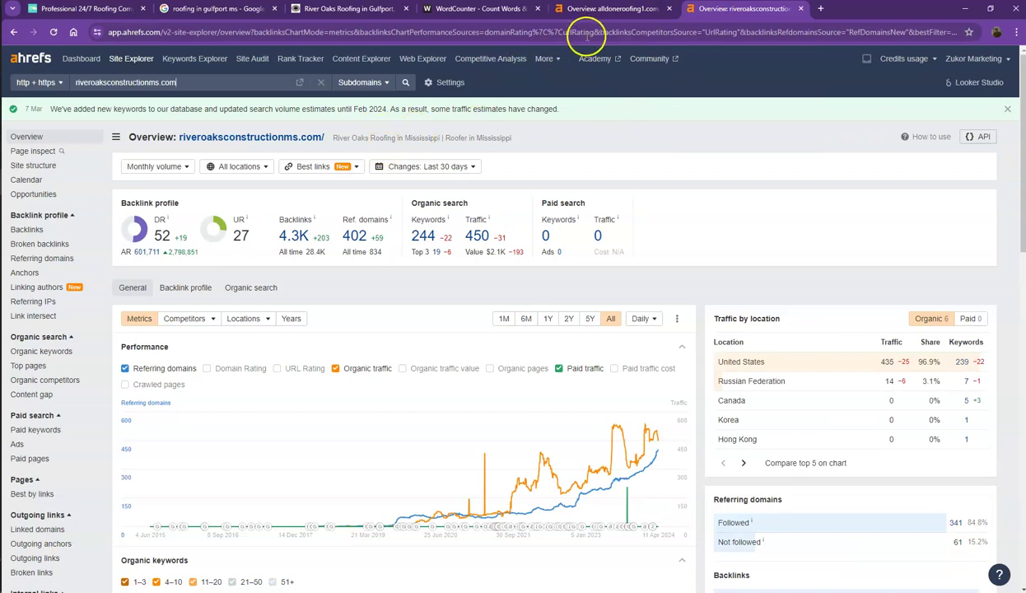
left_click(614, 10)
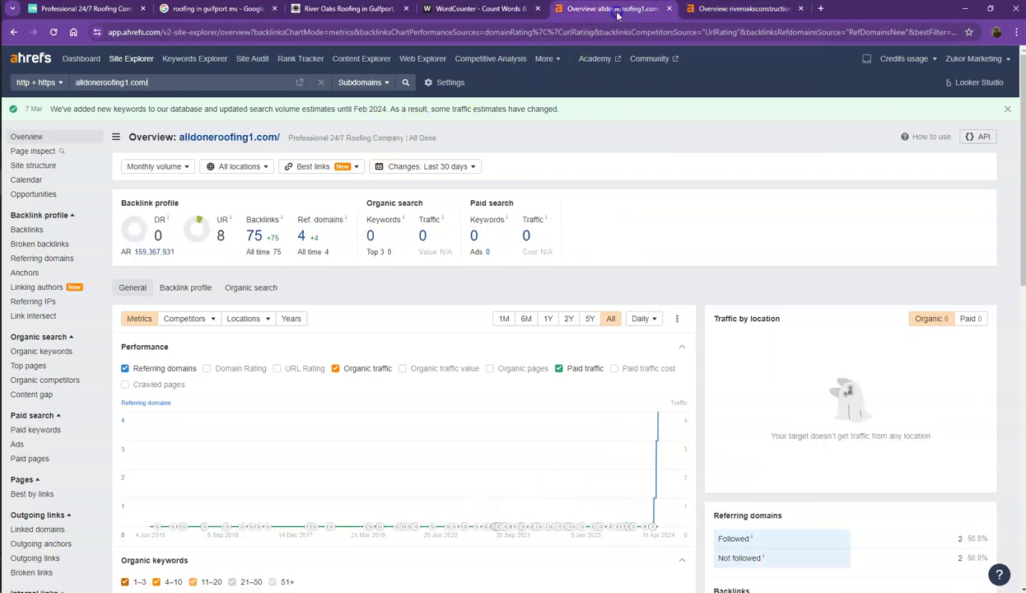
left_click(719, 9)
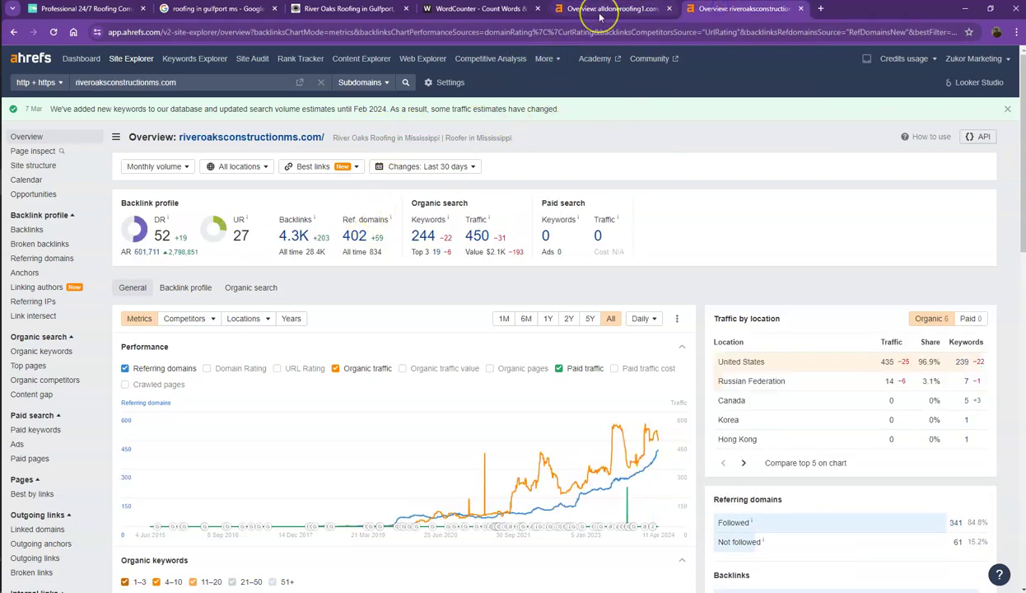
mouse_move(601, 16)
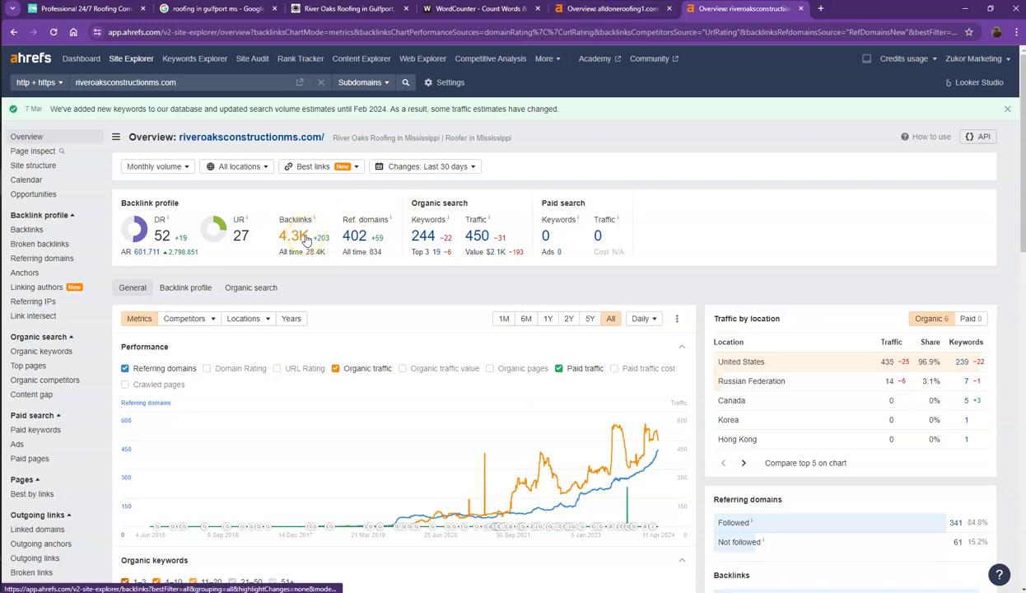
left_click(624, 14)
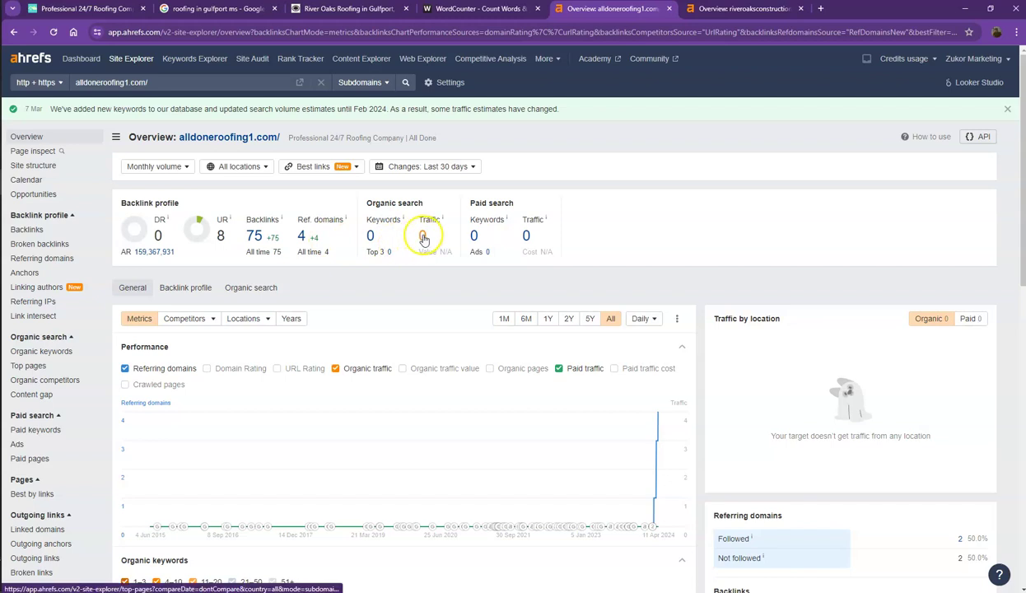
Open the referring domains and organic keywords reports of riveroaksconstructionms.com in separate new tabs
left_click(728, 9)
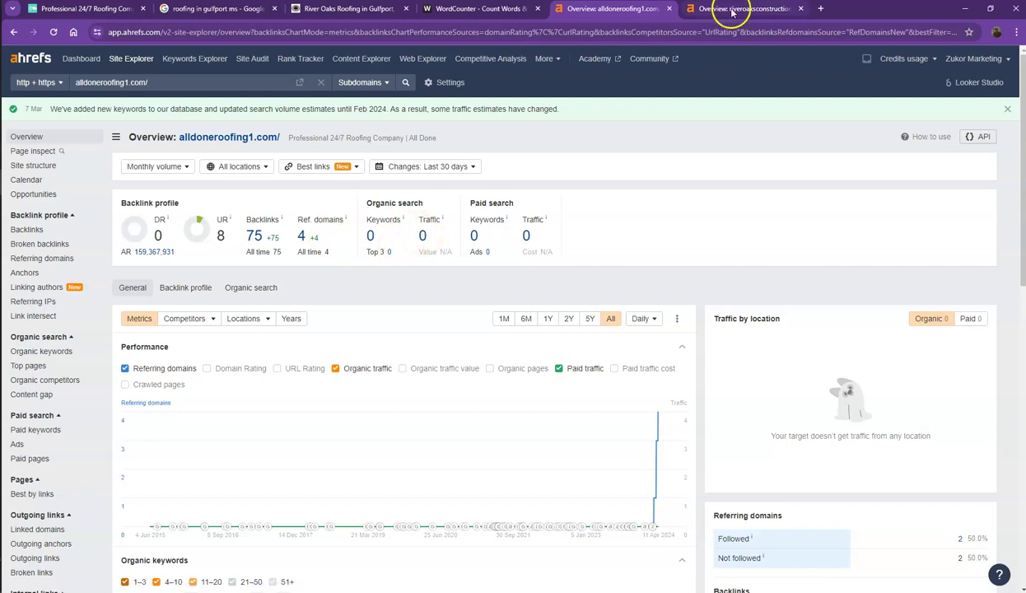
right_click(359, 238)
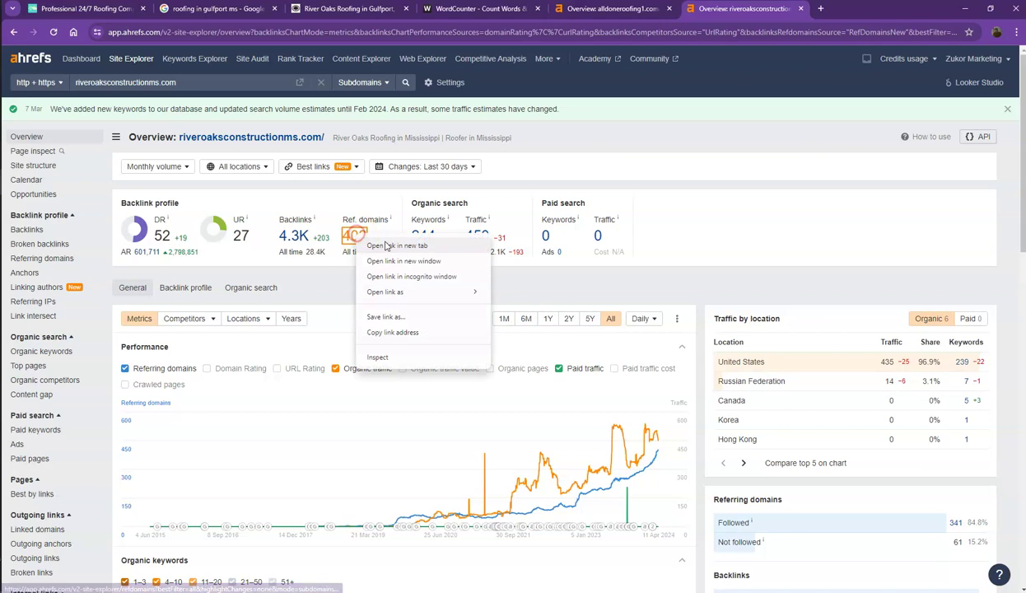
left_click(394, 248)
right_click(433, 235)
left_click(453, 241)
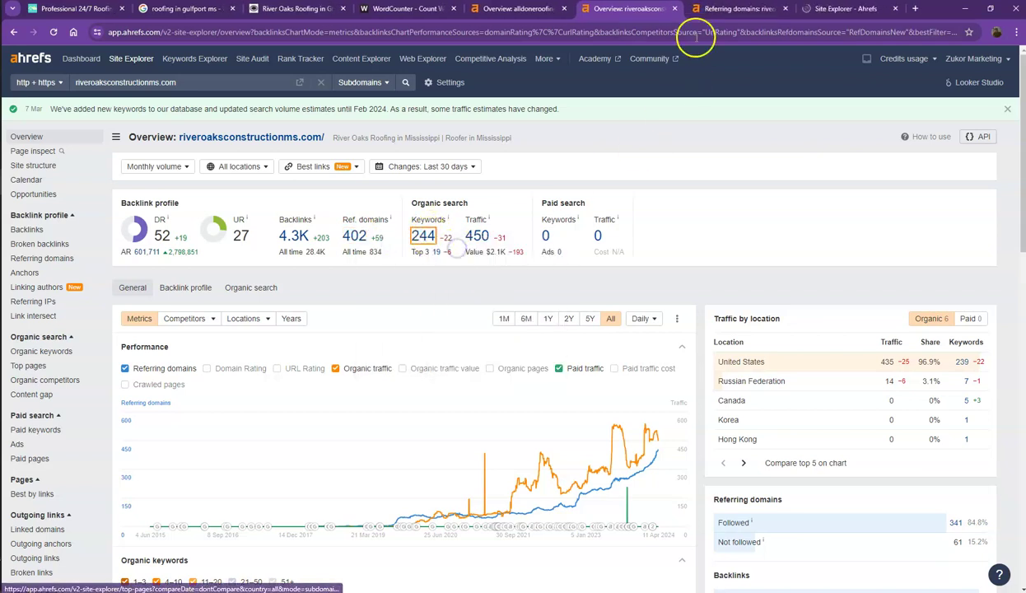
Examine the referring domains of riveroaksconstructionms.com through the first three pages of the list
left_click(736, 9)
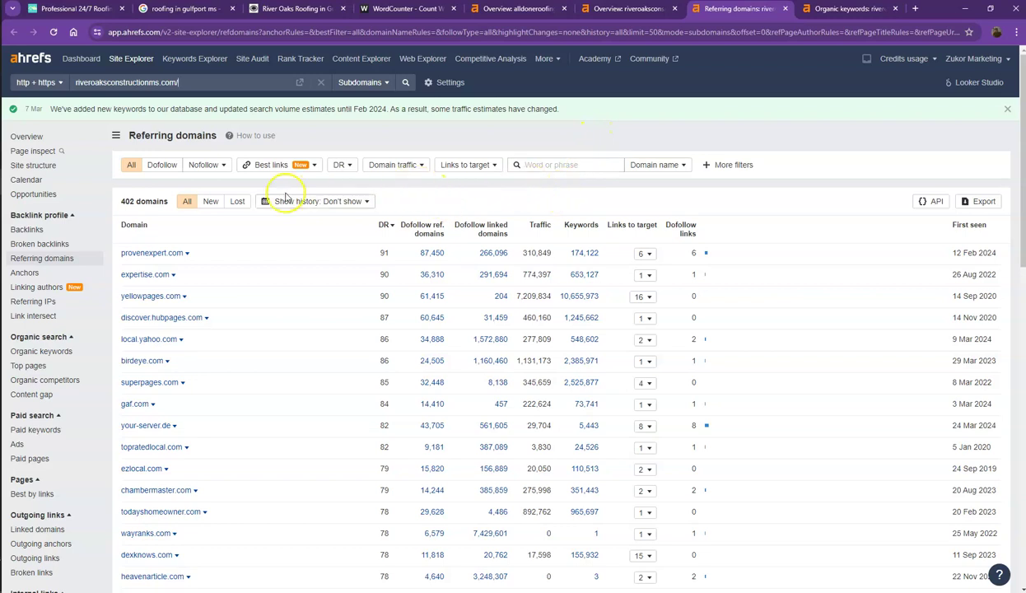
scroll(255, 230, "down", 6)
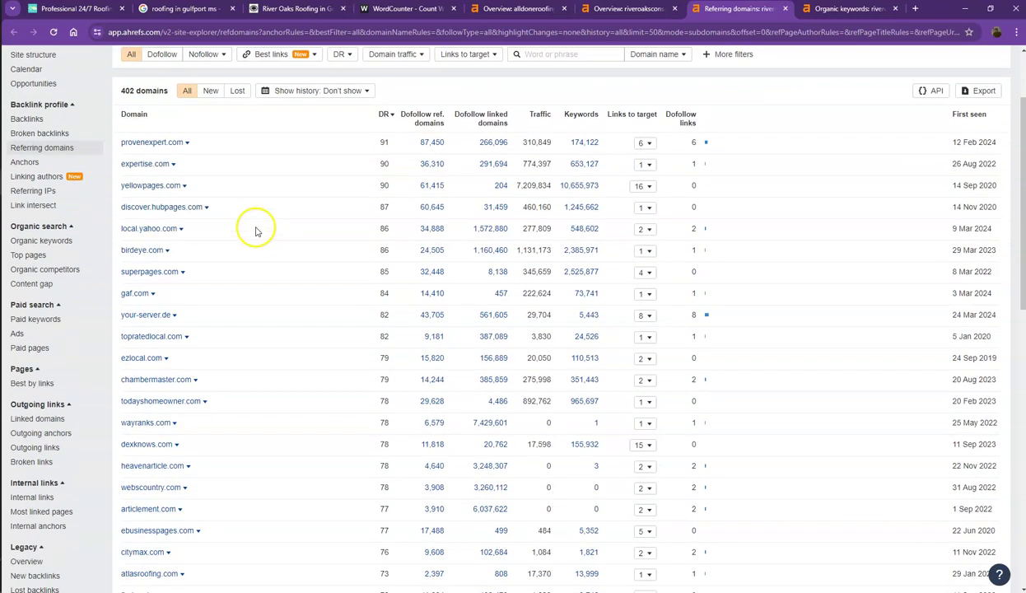
scroll(256, 236, "down", 5)
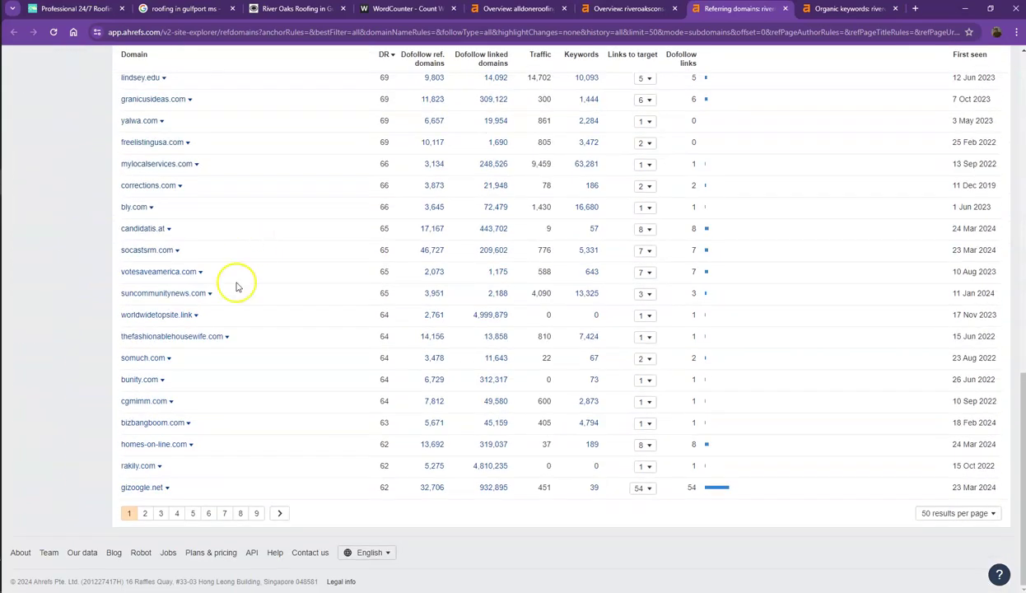
left_click(145, 513)
scroll(210, 512, "down", 10)
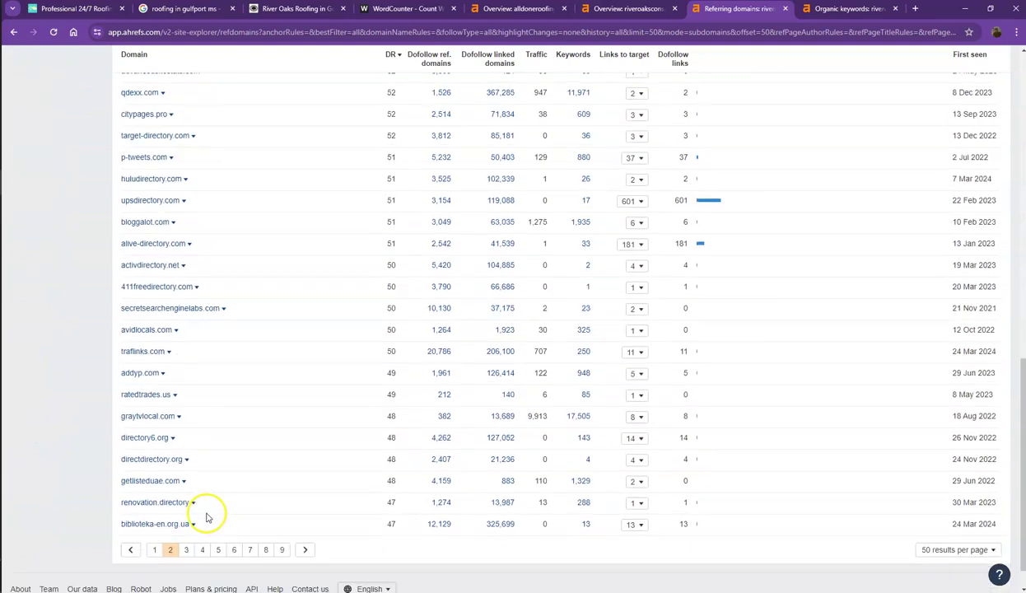
left_click(188, 514)
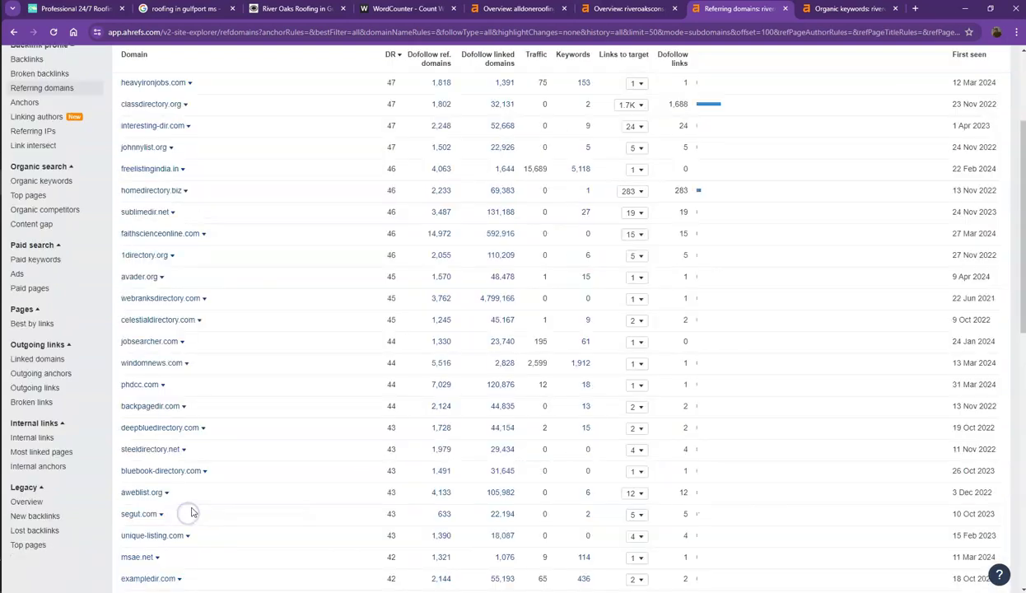
scroll(329, 317, "down", 5)
scroll(337, 309, "down", 5)
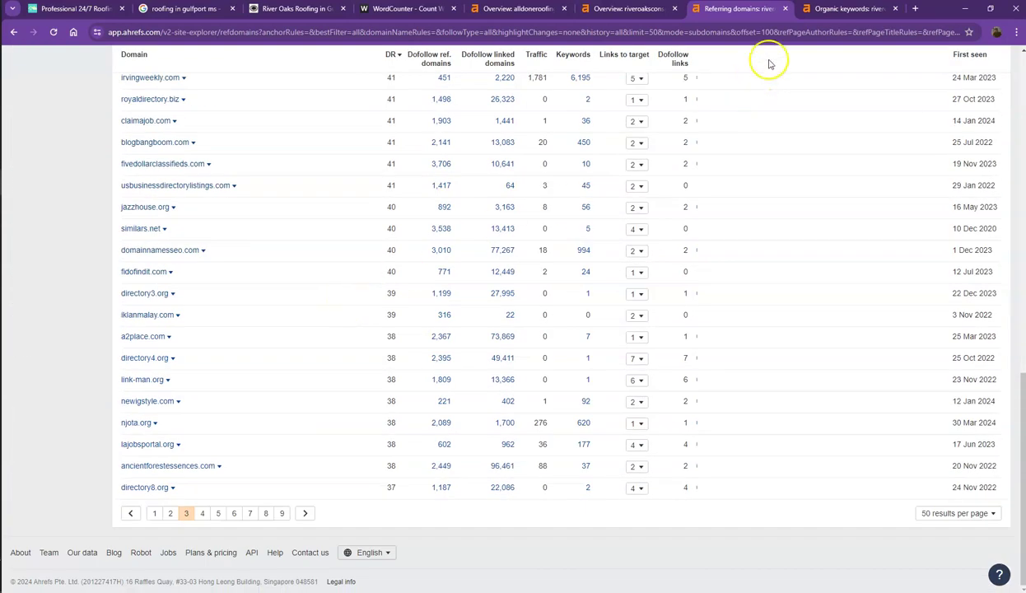
Examine the first two pages of organic keywords for riveroaksconstructionms.com, including their volumes and positions
left_click(824, 9)
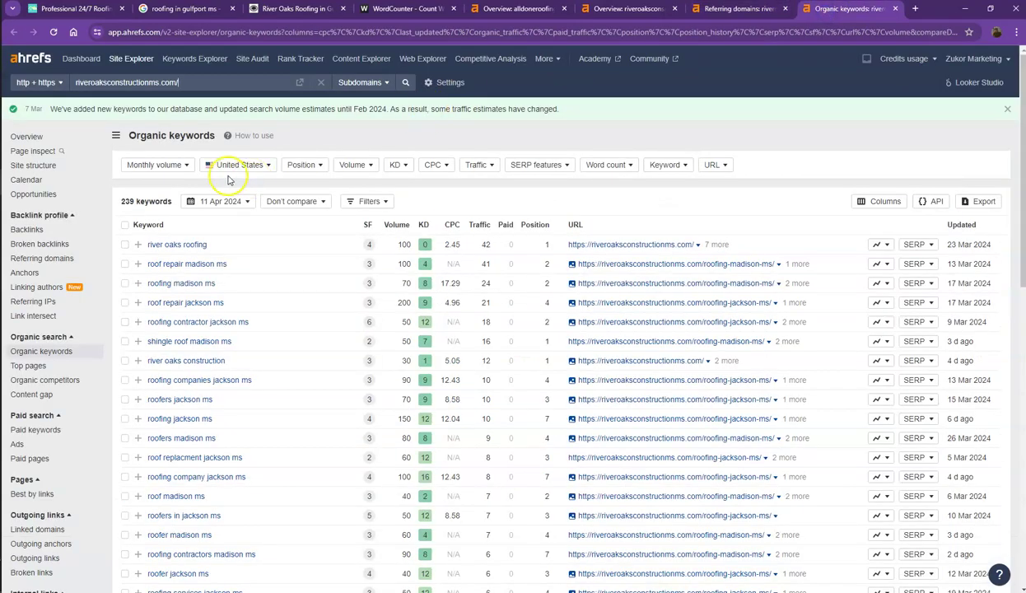
scroll(267, 238, "down", 4)
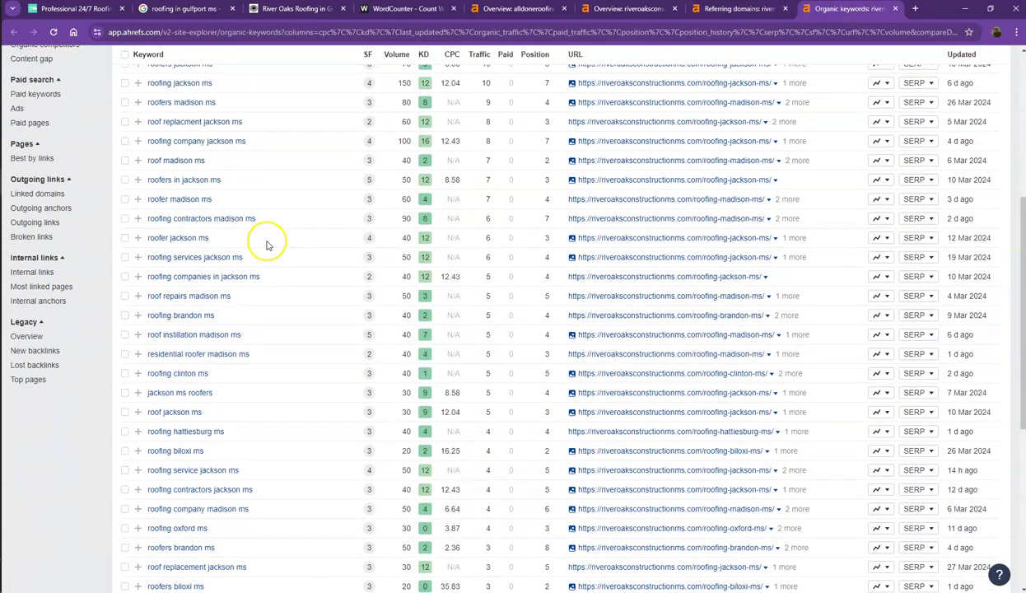
scroll(267, 244, "down", 5)
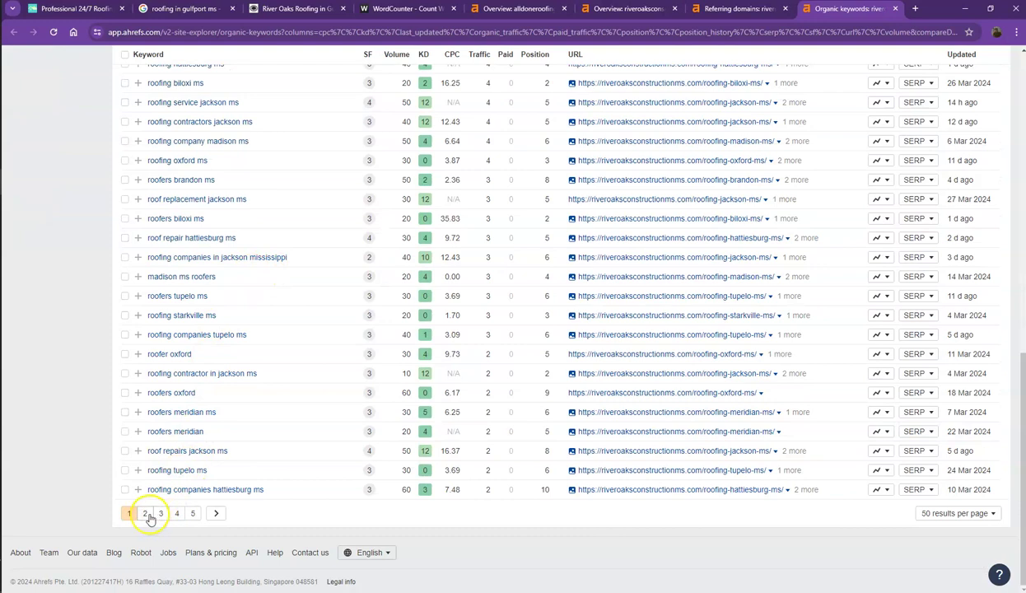
left_click(147, 513)
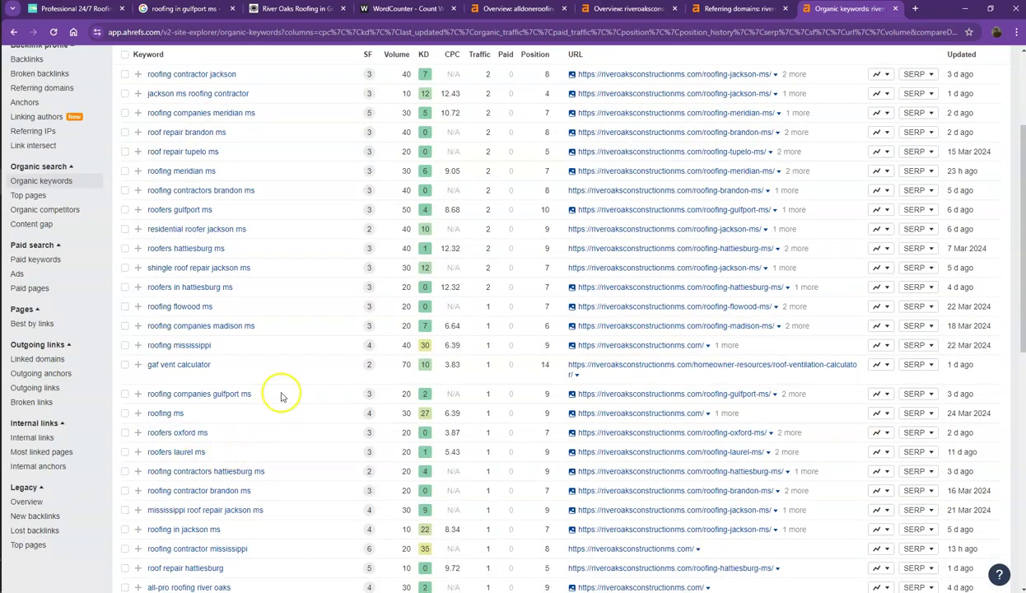
scroll(332, 370, "down", 10)
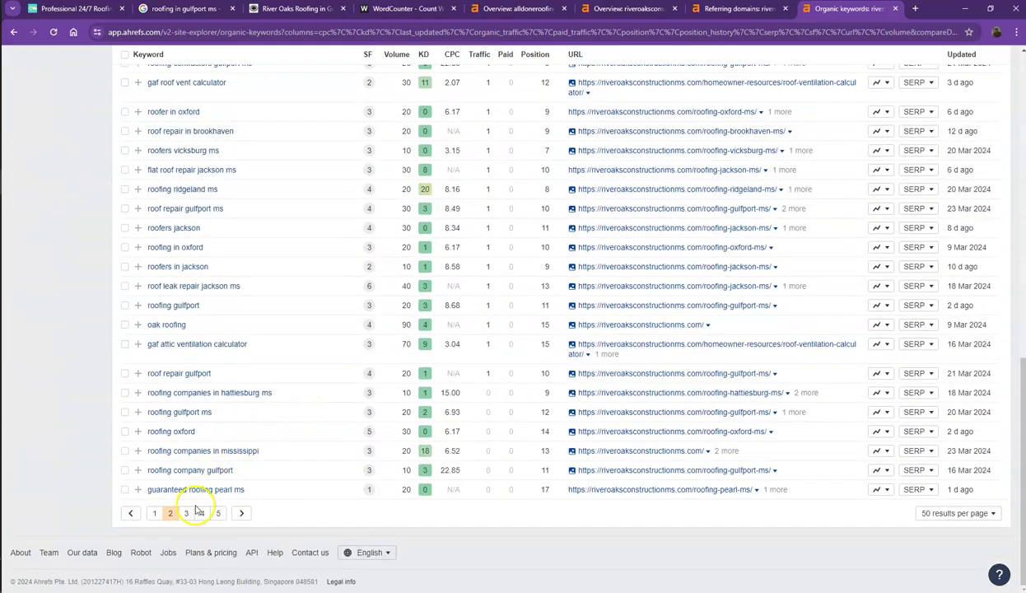
Examine pages 3 and 4 of the organic keywords, including the "roofer in my area" row, and close both report tabs
left_click(188, 514)
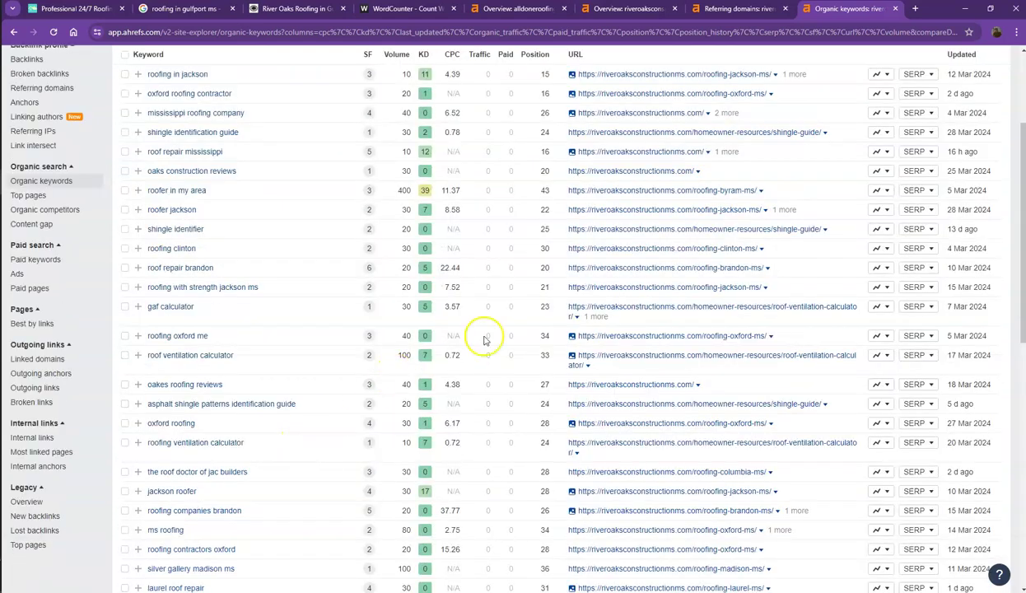
left_click_drag(414, 194, 133, 193)
left_click(264, 193)
scroll(337, 309, "down", 6)
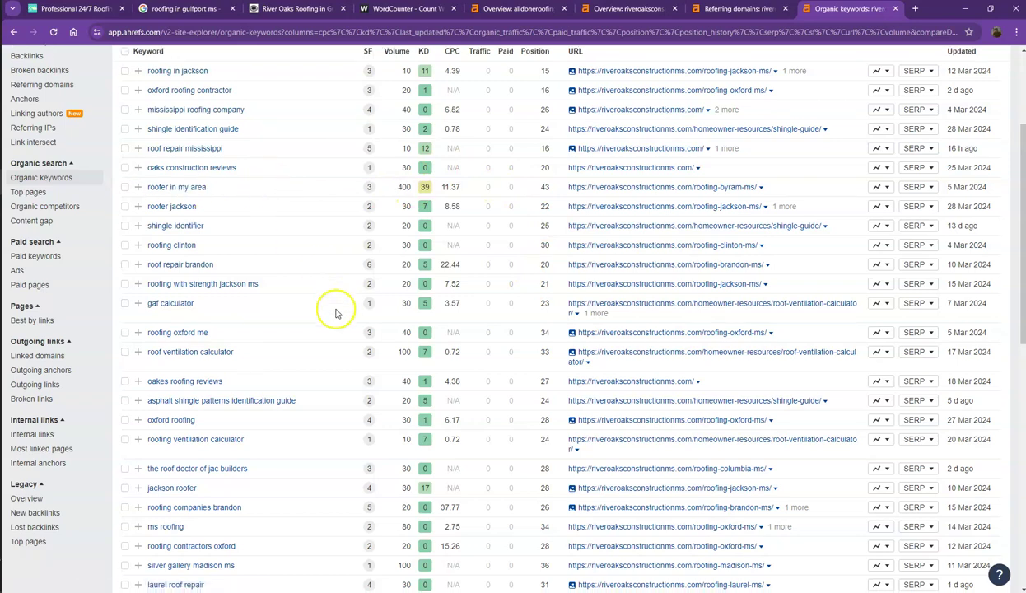
scroll(286, 536, "down", 2)
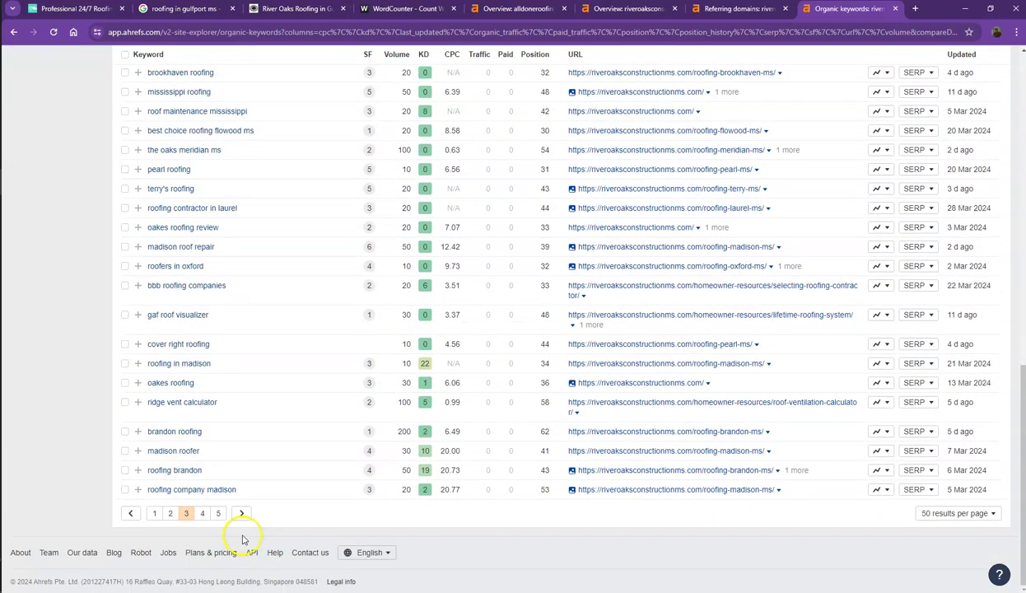
left_click(205, 514)
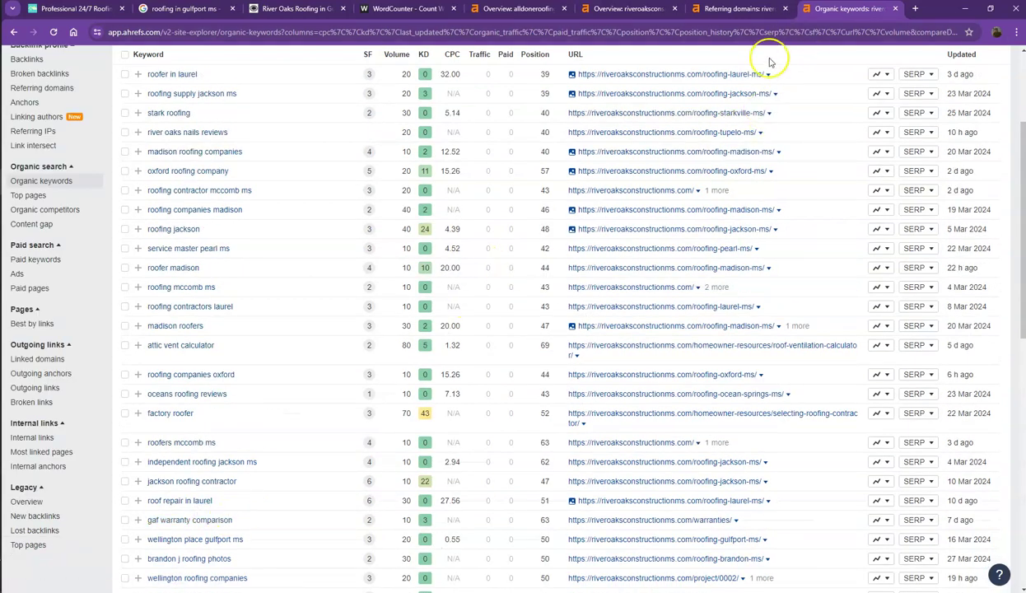
scroll(768, 58, "down", 3)
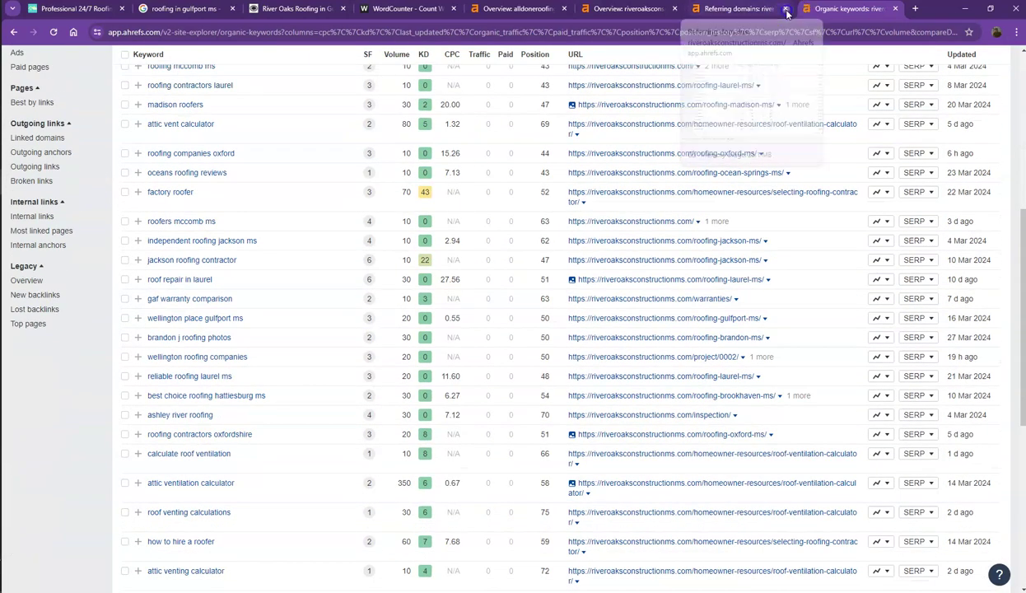
left_click(786, 9)
left_click(785, 9)
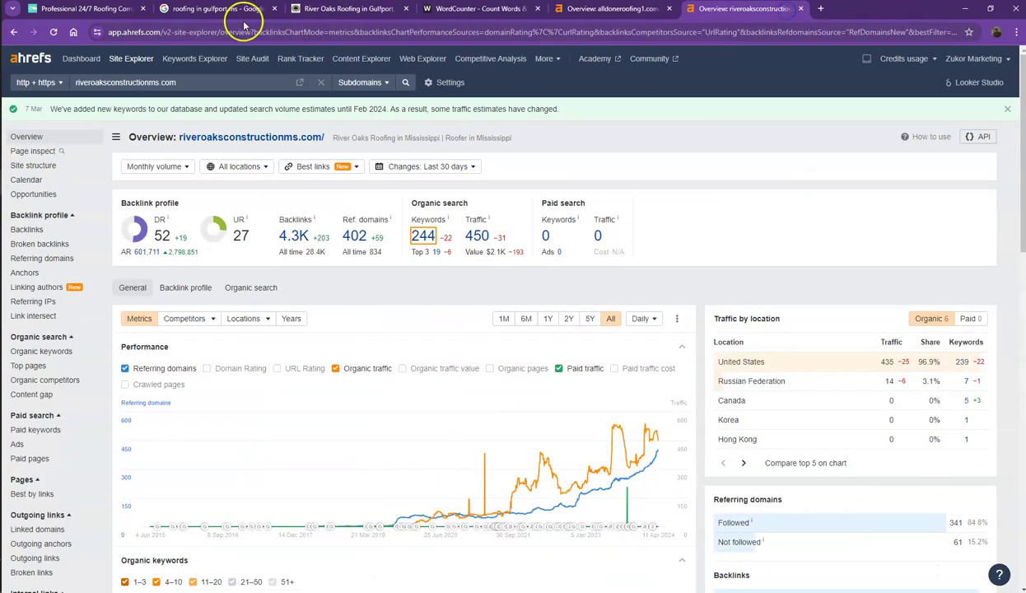
Check the file name of the About Us house photo on the All Done Roofing homepage without saving it, and continue to the ratings section
left_click(115, 11)
right_click(300, 282)
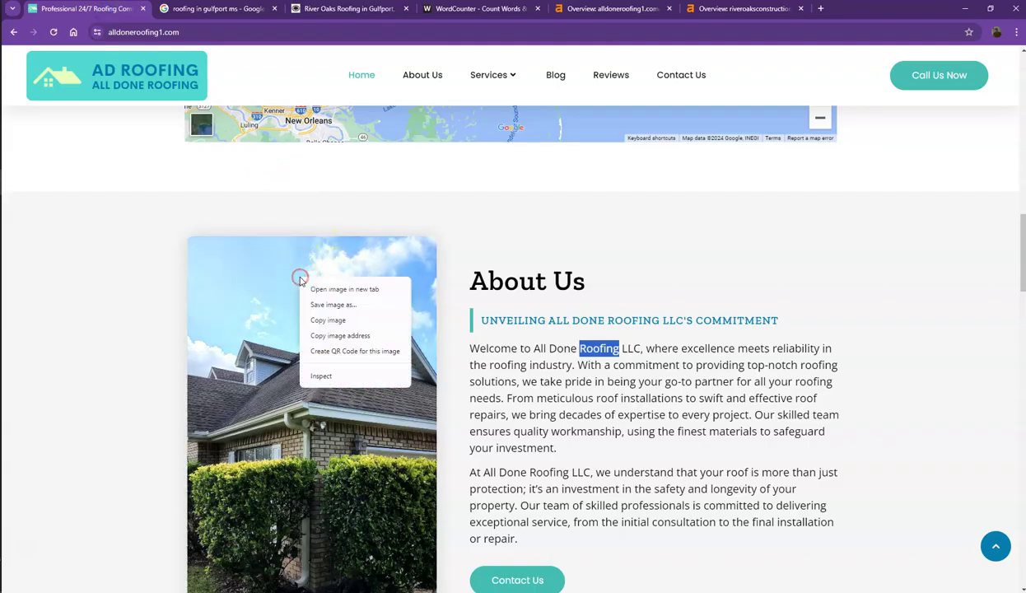
left_click(364, 303)
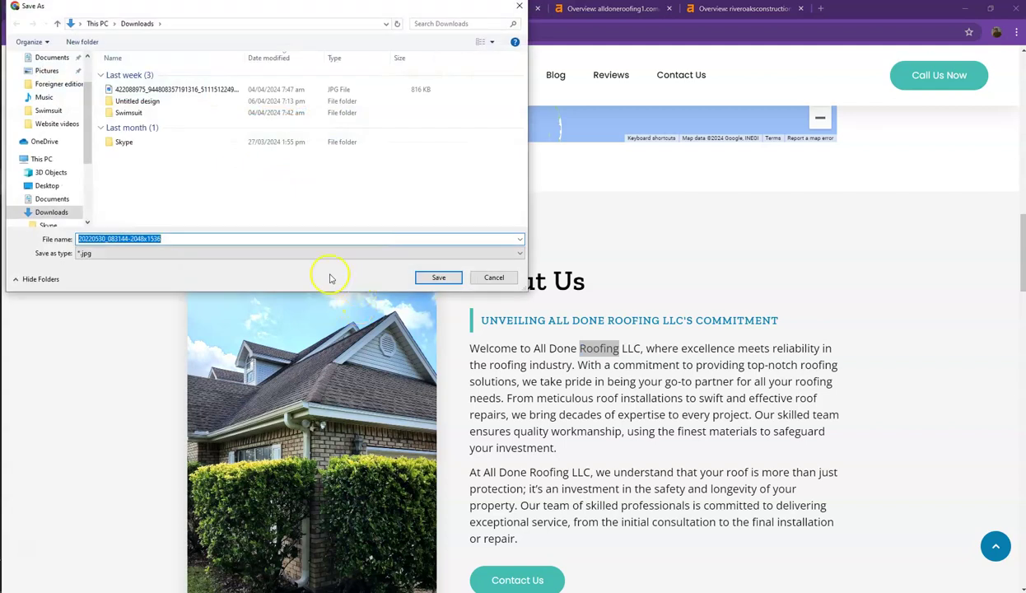
left_click(185, 238)
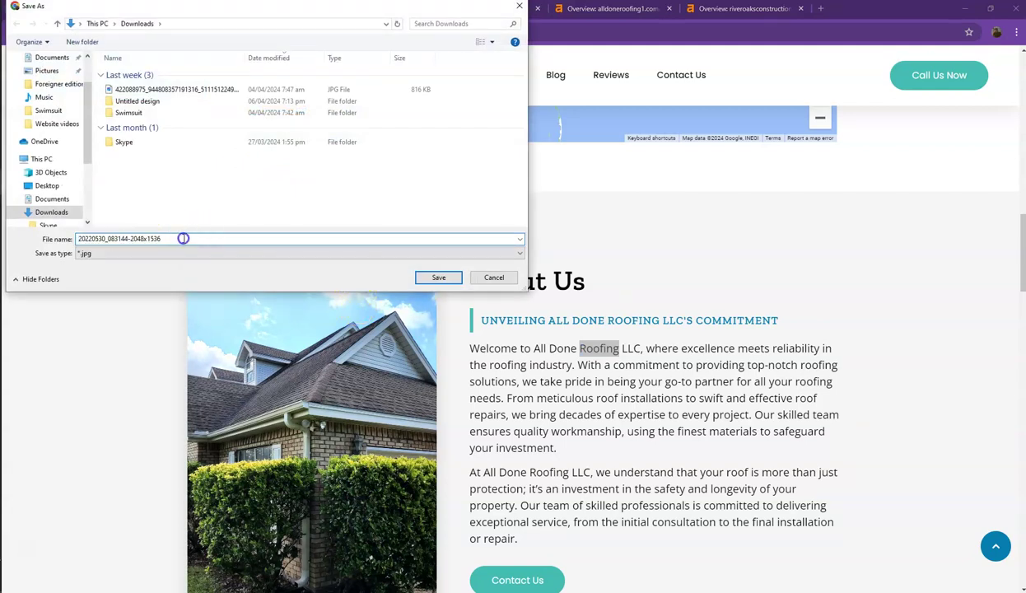
double_click(169, 238)
left_click(493, 277)
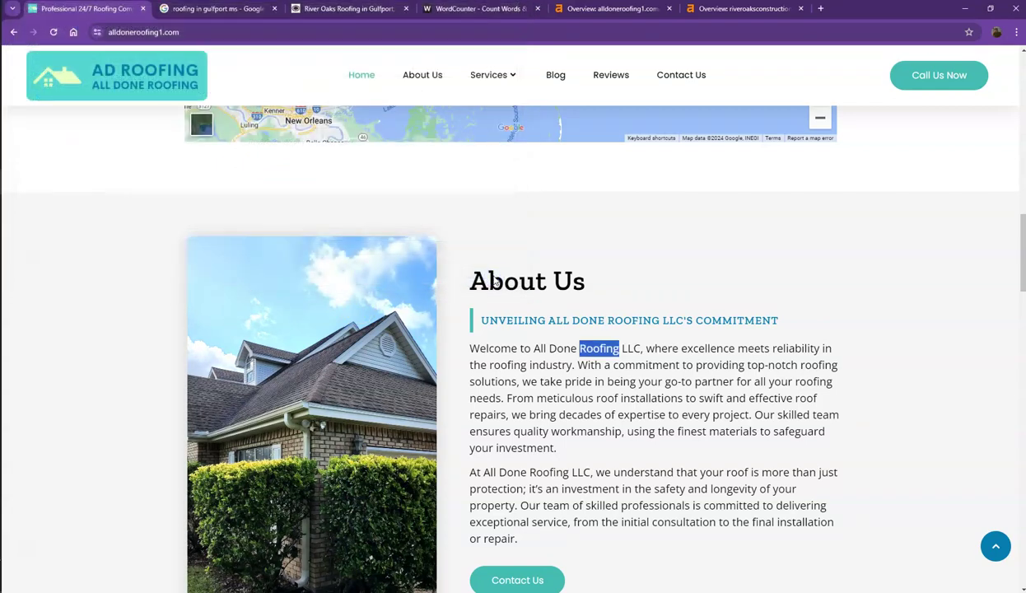
scroll(497, 282, "down", 15)
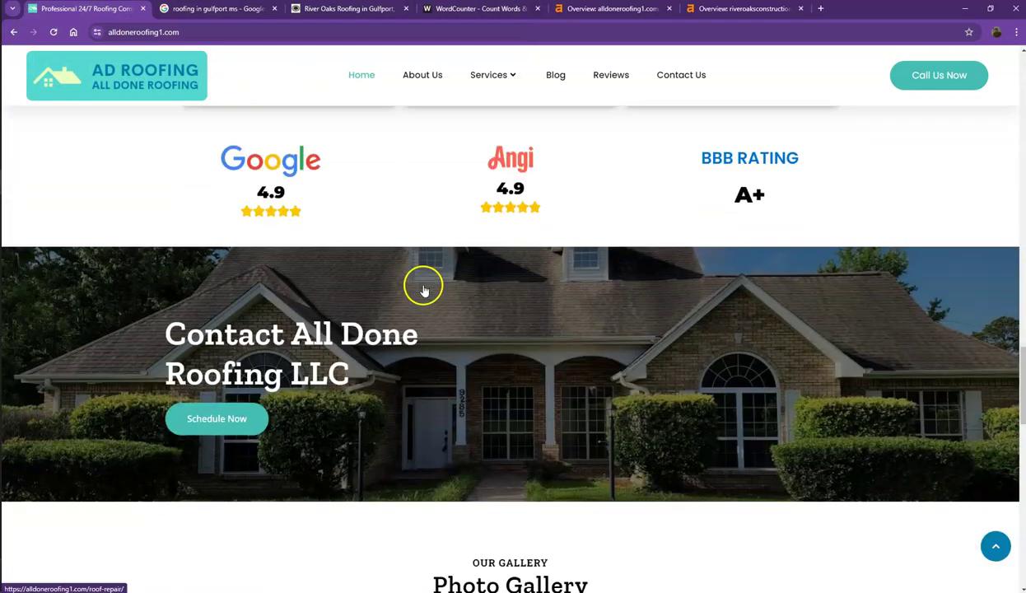
Check the file names of the first two roof photos in the homepage's Photo Gallery without saving them
scroll(420, 291, "down", 6)
right_click(241, 221)
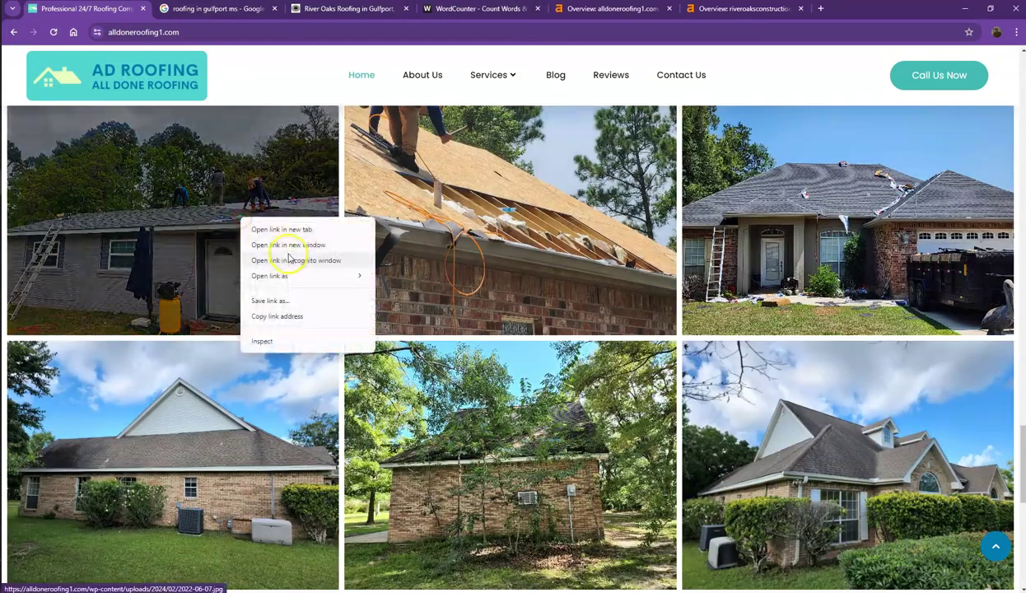
left_click(283, 301)
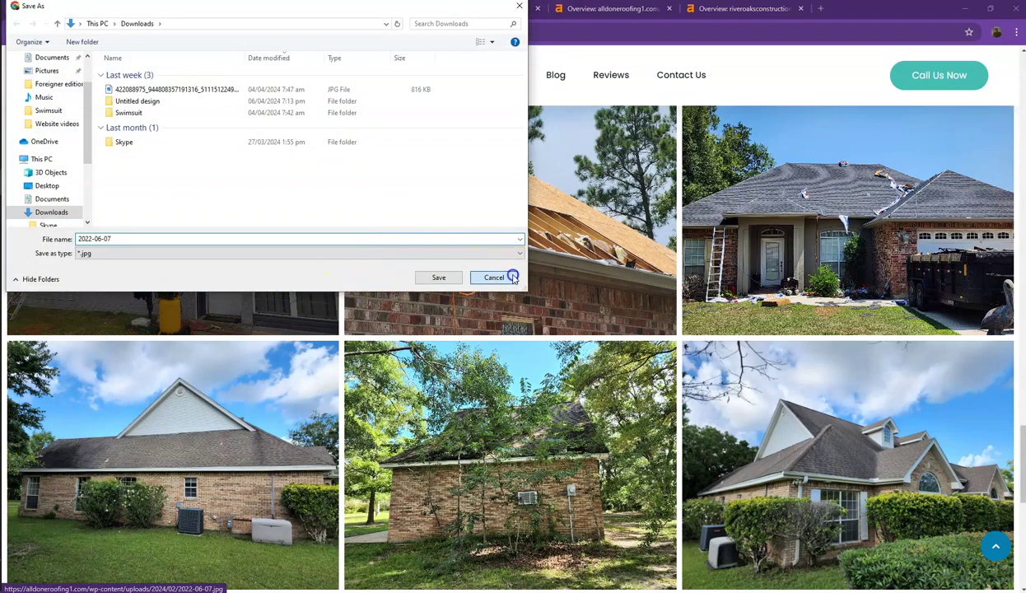
left_click(504, 277)
right_click(524, 239)
left_click(558, 324)
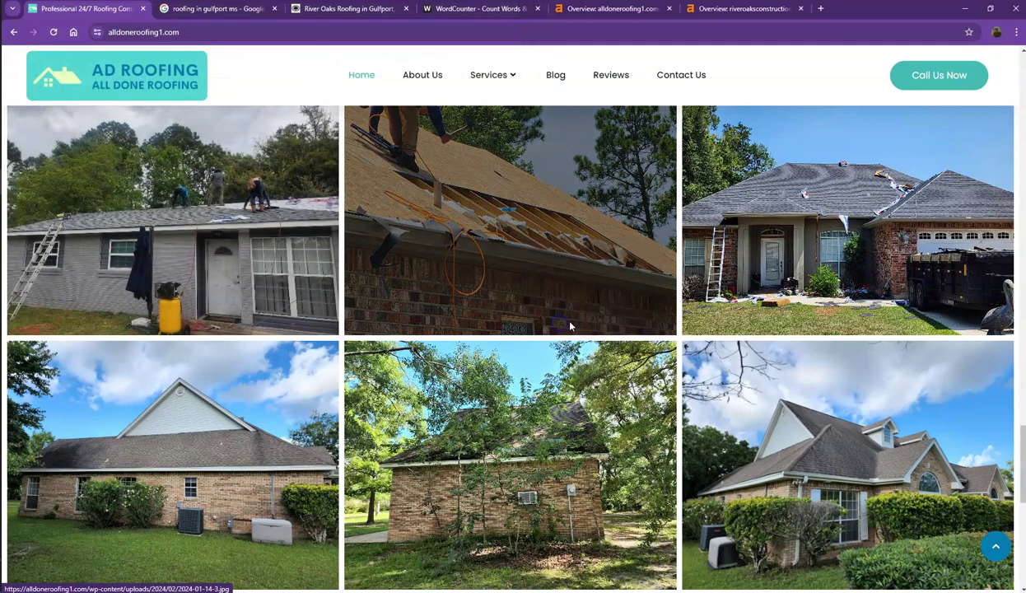
left_click(504, 279)
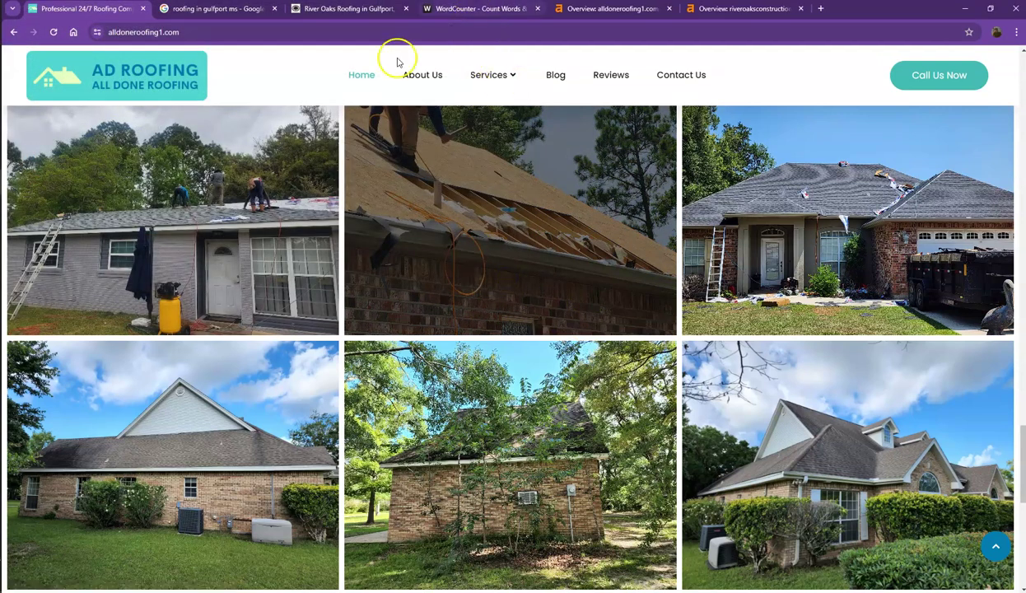
Copy all text of the All Done Roofing homepage into WordCounter, replacing its existing text, and check the word count
triple_click(255, 64)
left_click(433, 10)
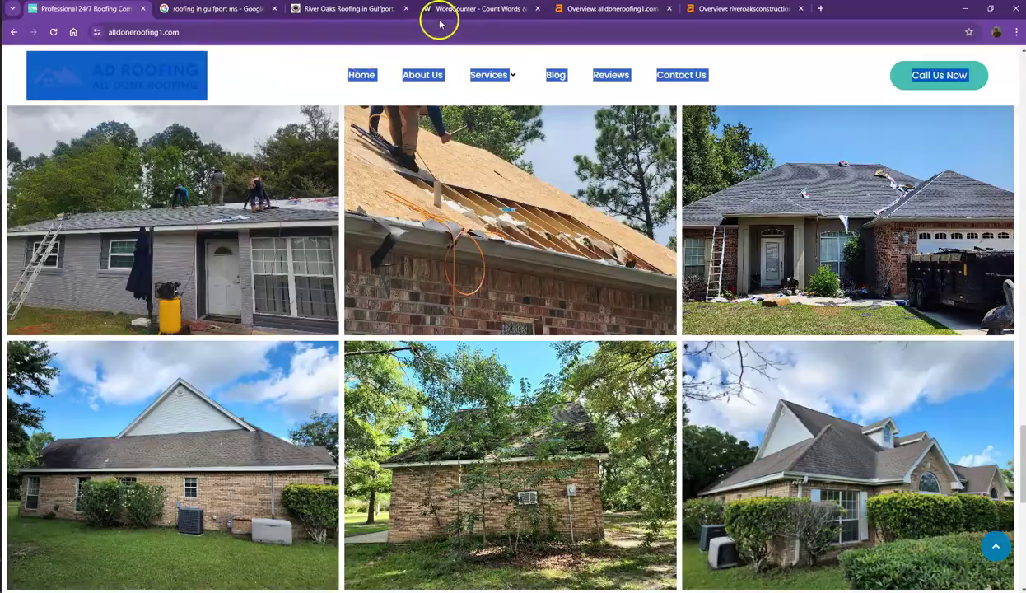
left_click(324, 245)
key("ctrl+a")
key("ctrl+v")
scroll(325, 249, "up", 15)
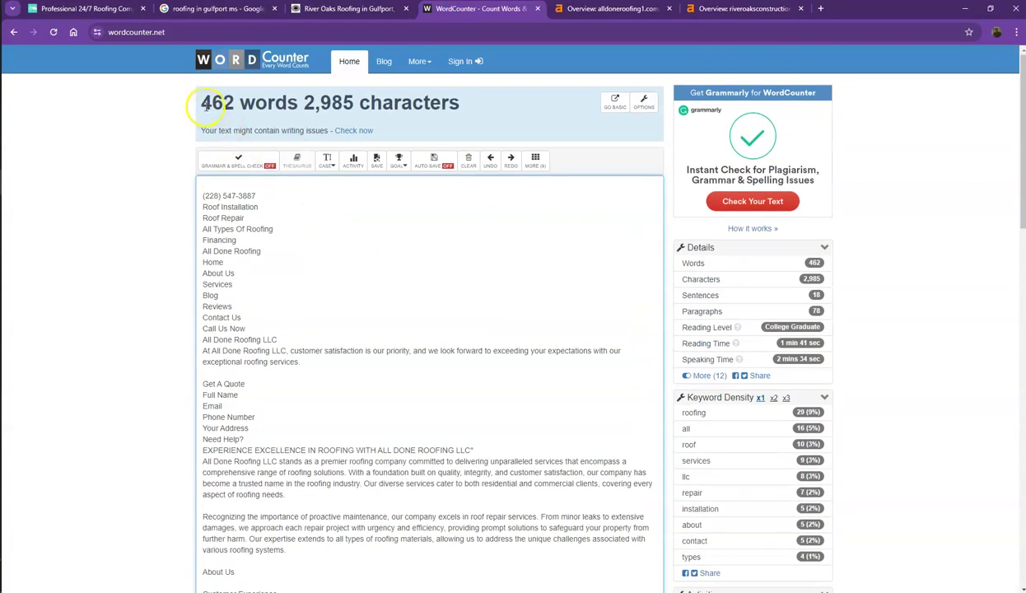
left_click_drag(203, 104, 293, 104)
left_click(270, 208)
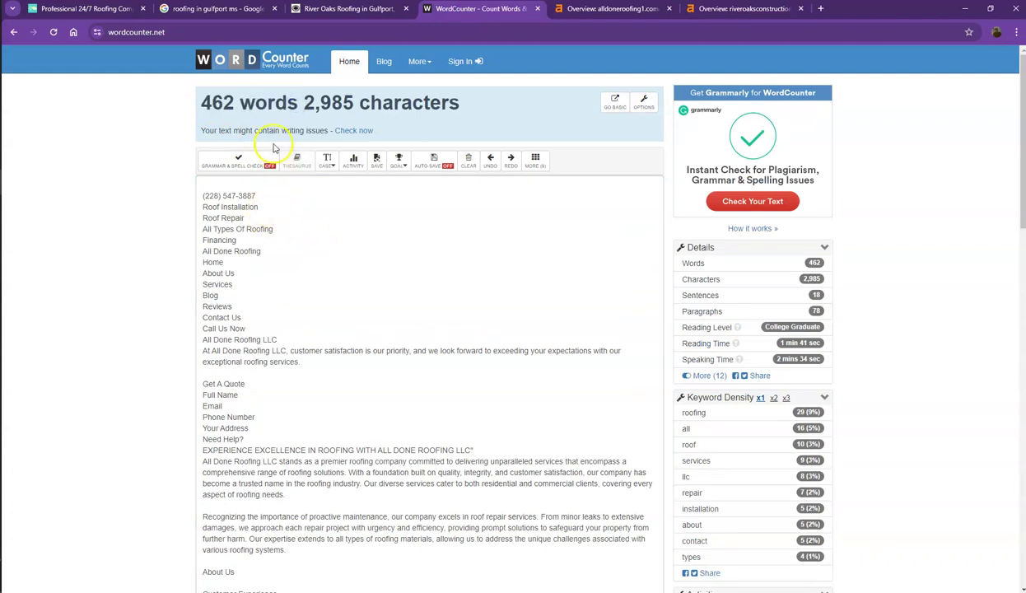
Examine the Google results for "roofing in gulfport ms", from the River Oaks listing through the directory sites up to the Businesses map
left_click(235, 10)
scroll(107, 197, "up", 2)
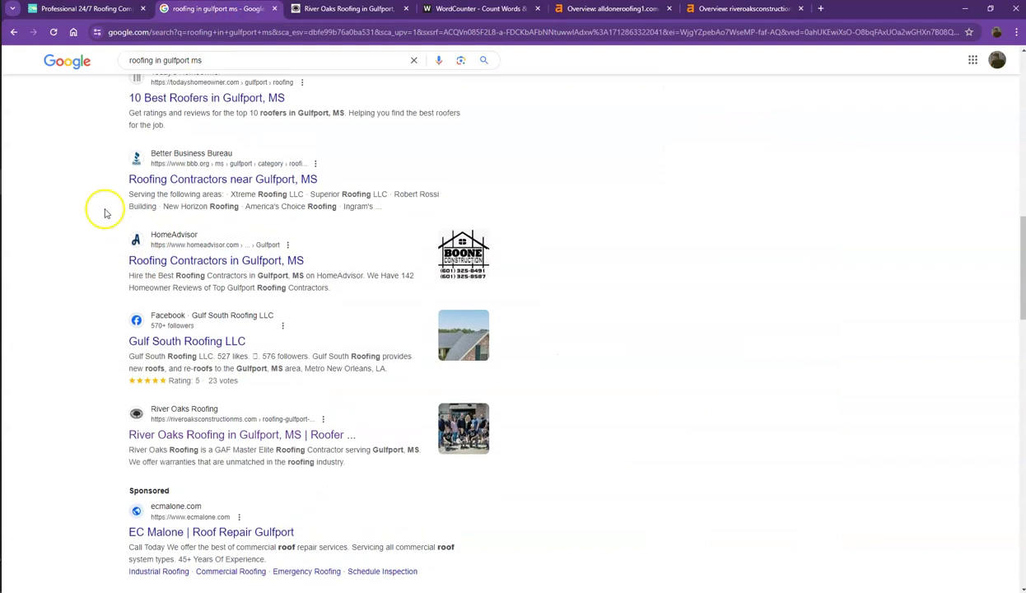
left_click_drag(112, 144, 367, 343)
left_click(98, 228)
scroll(93, 234, "up", 1)
scroll(97, 227, "up", 4)
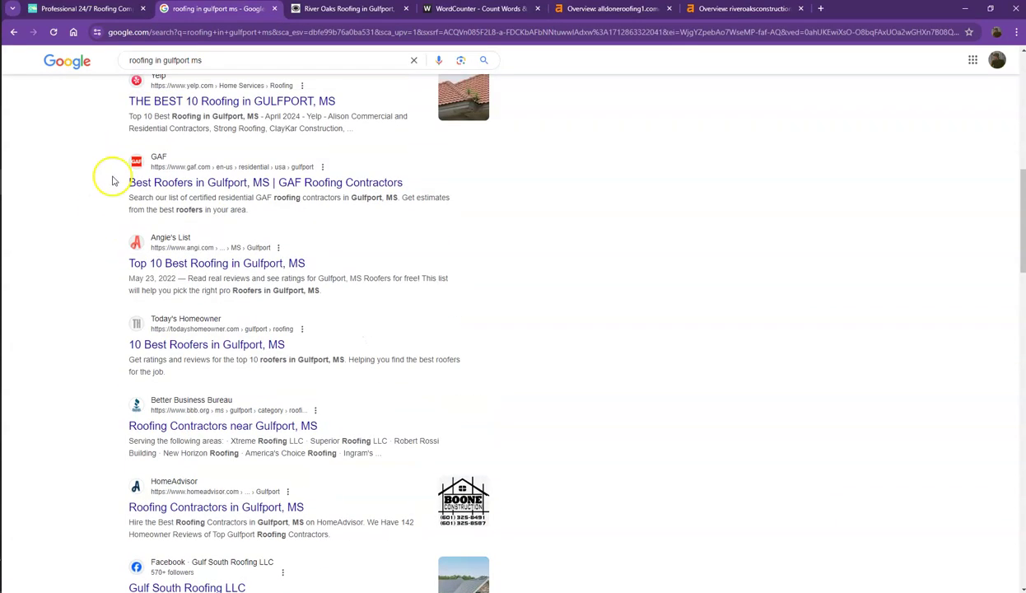
left_click_drag(96, 133, 270, 316)
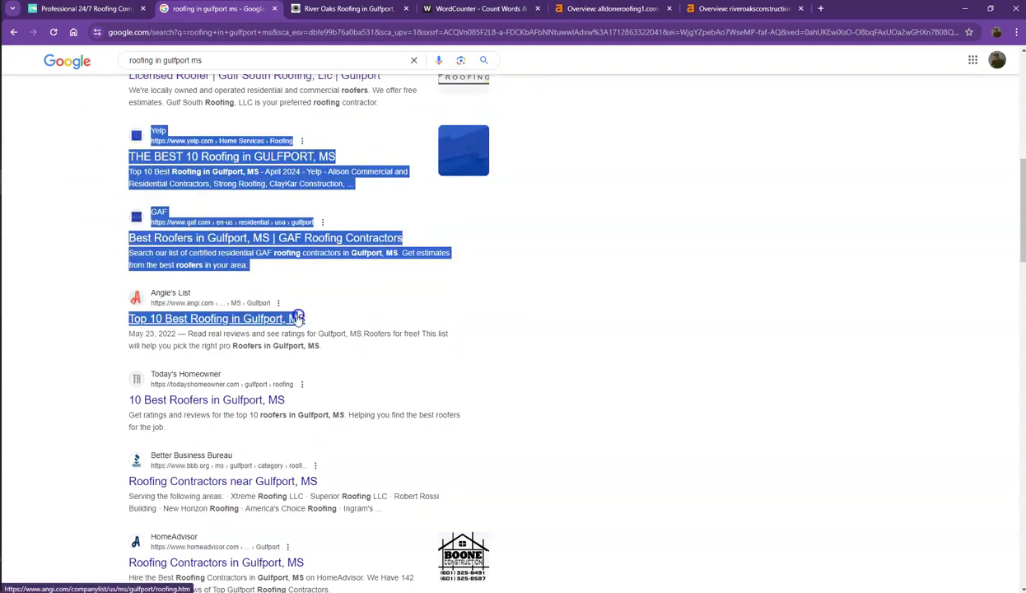
left_click(87, 203)
scroll(110, 247, "up", 5)
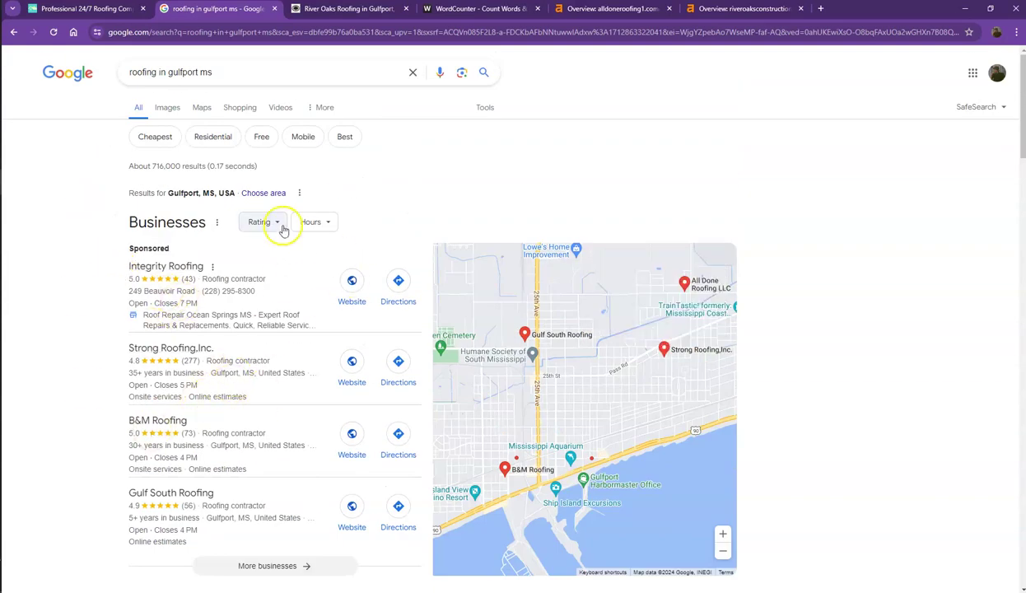
Return to the All Done Roofing homepage and review its sections from the photo gallery back up to the location map
left_click(111, 10)
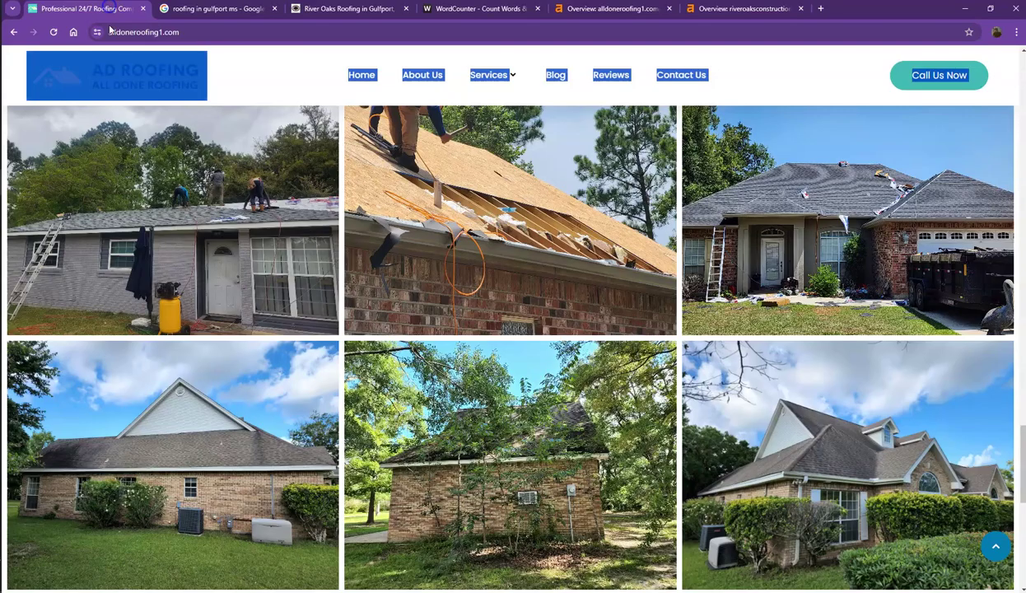
scroll(321, 181, "up", 10)
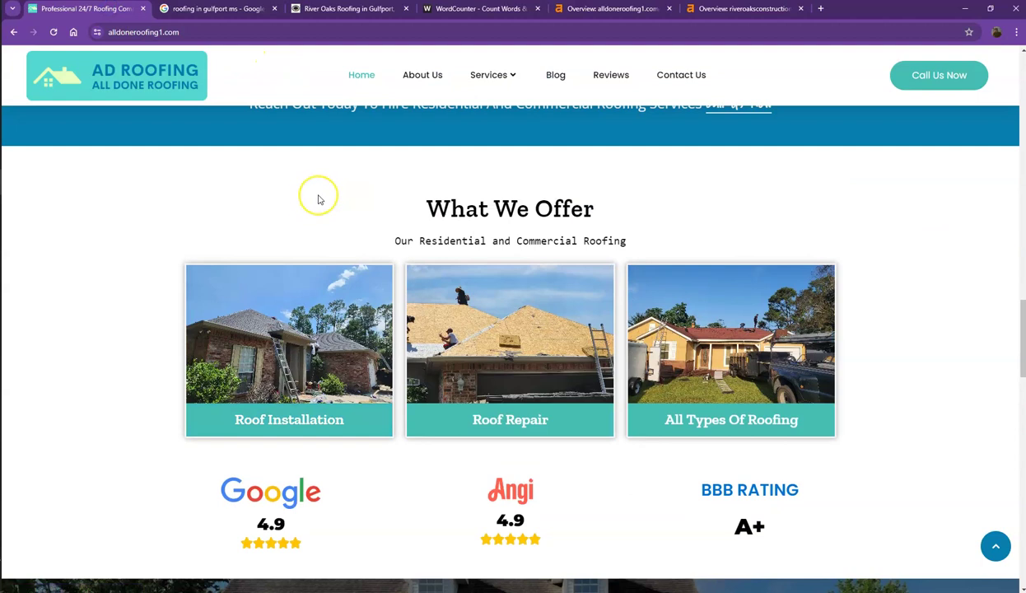
scroll(317, 201, "up", 6)
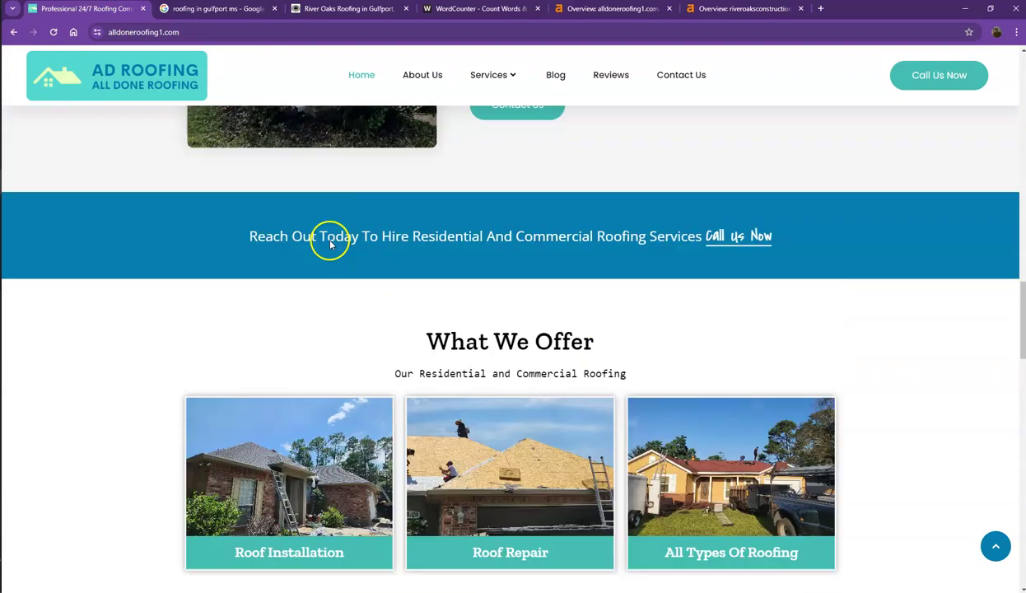
scroll(305, 274, "up", 4)
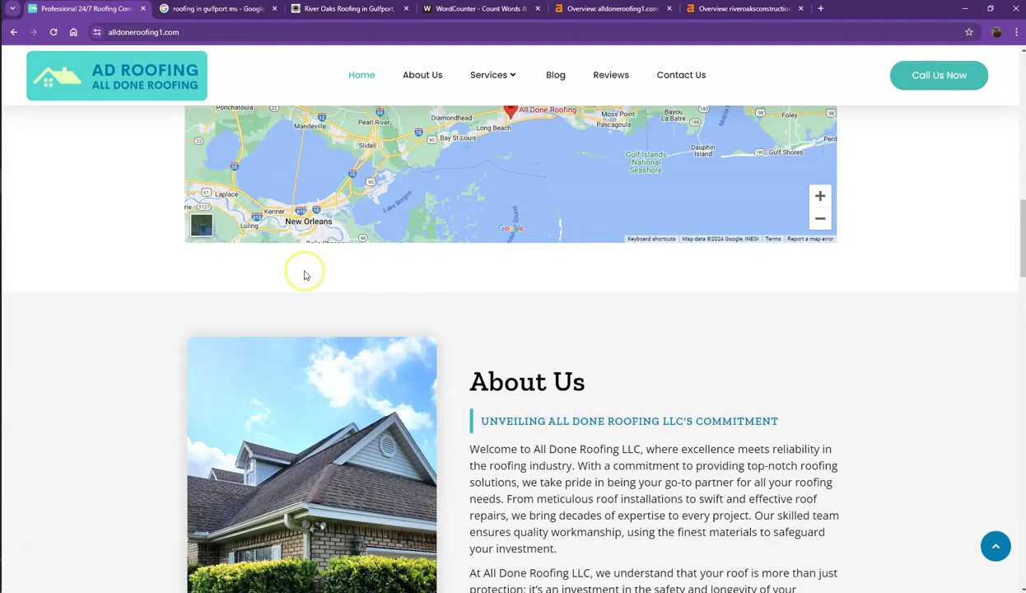
scroll(304, 275, "up", 1)
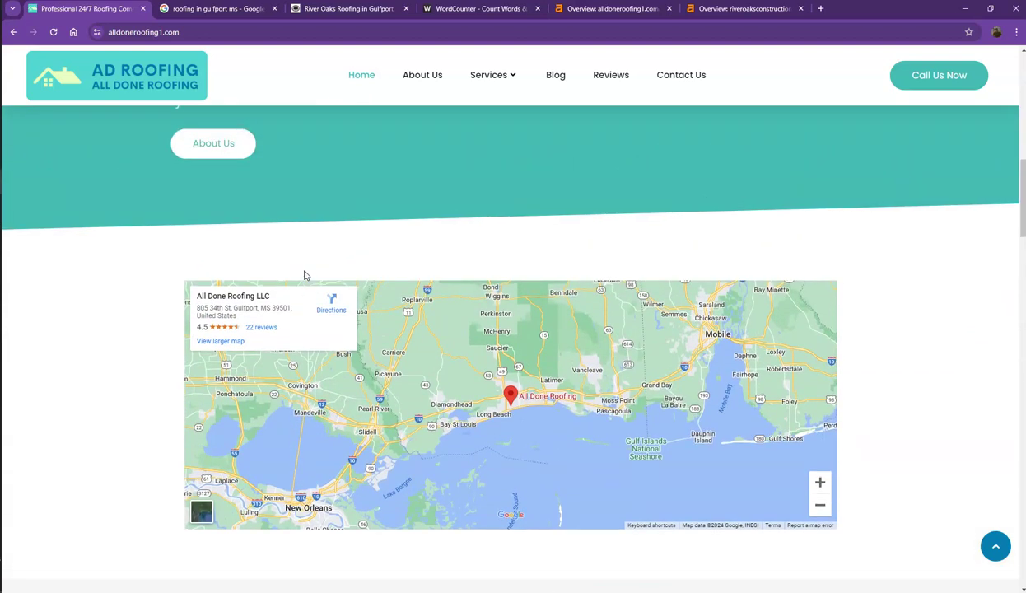